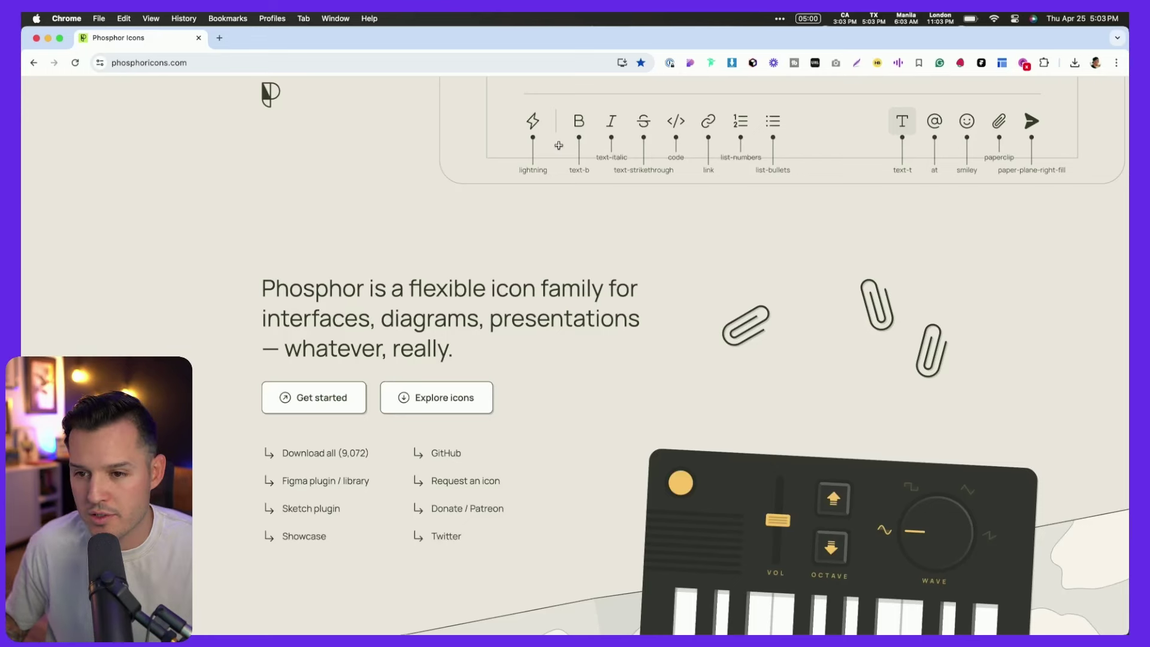
pyautogui.scroll(-8, 557, 282)
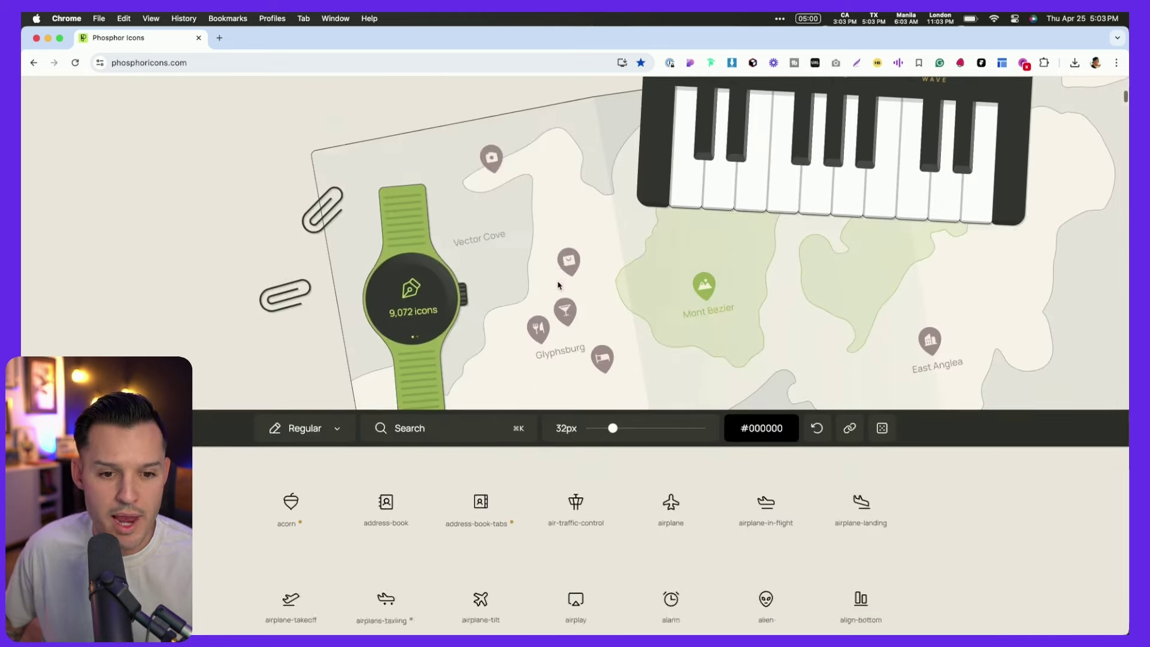
pyautogui.scroll(7, 557, 280)
pyautogui.scroll(2, 557, 280)
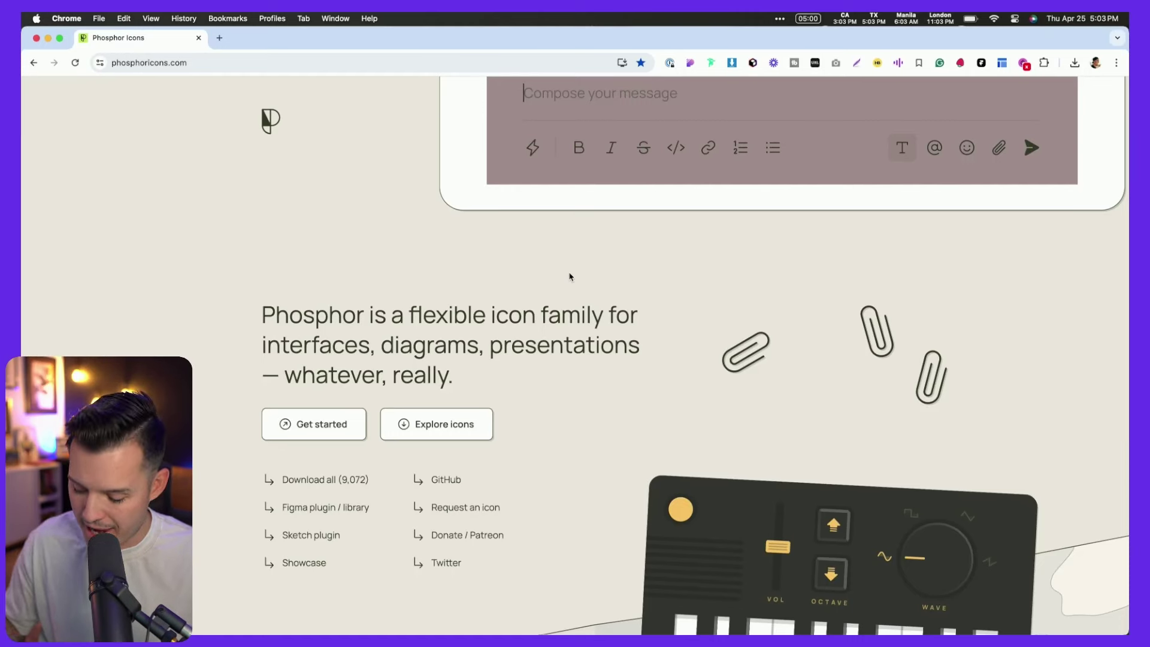
# Step: Open Chrome Developer Tools from the View > Developer menu
pyautogui.press('super+alt+i')
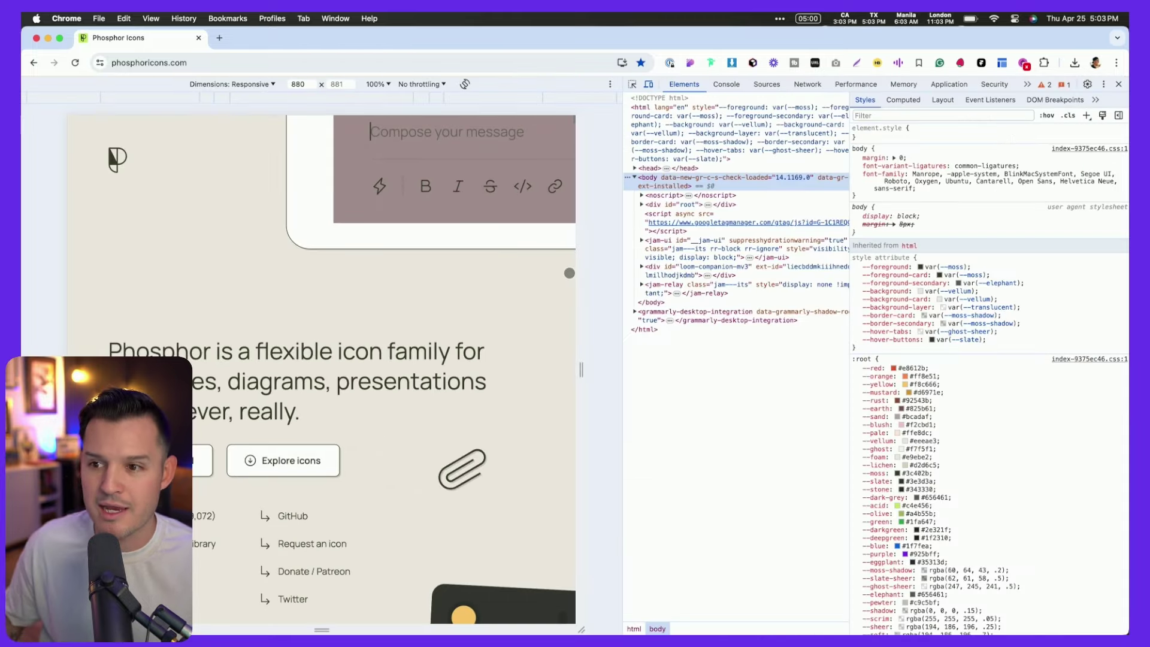
pyautogui.click(150, 18)
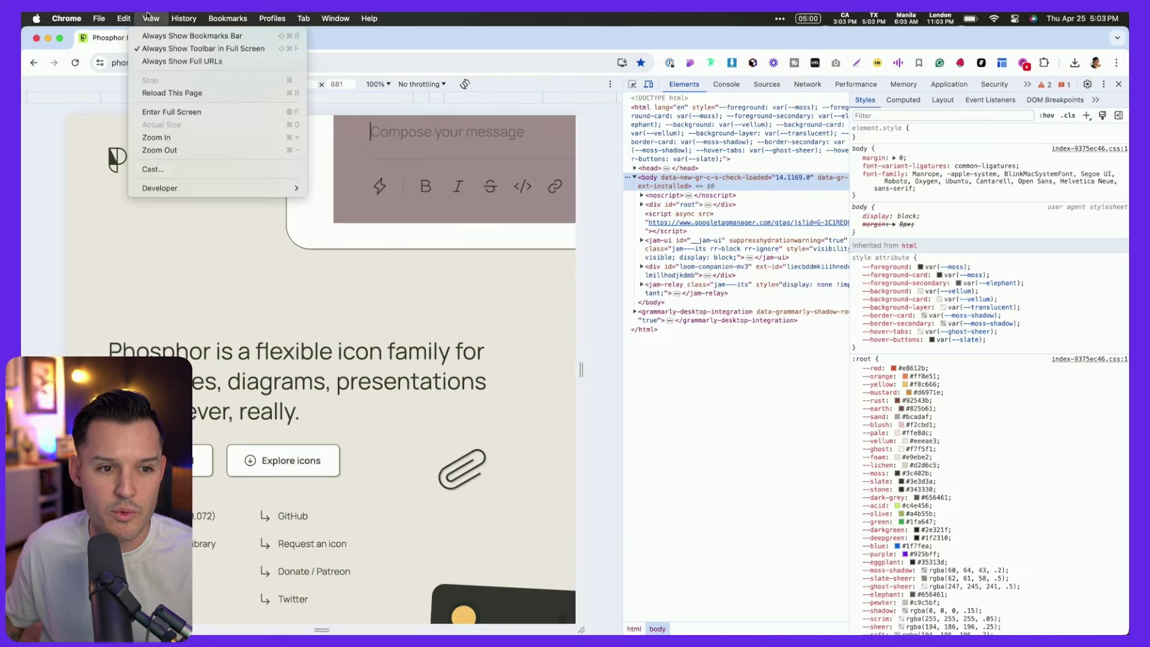
pyautogui.moveTo(248, 189)
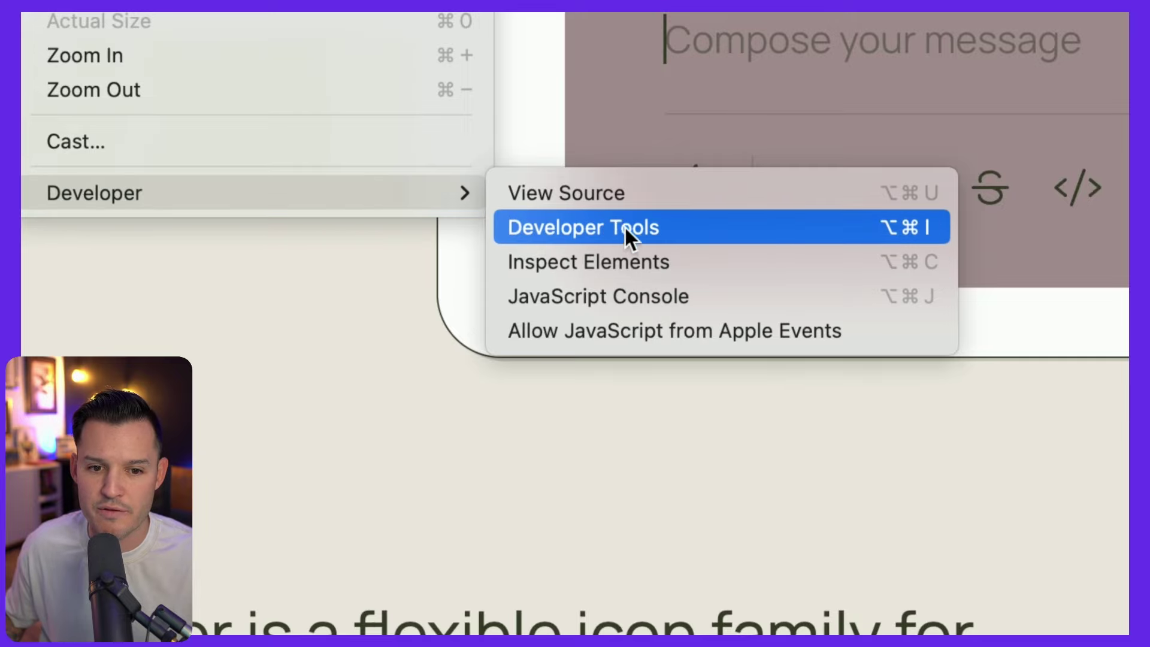
pyautogui.click(630, 227)
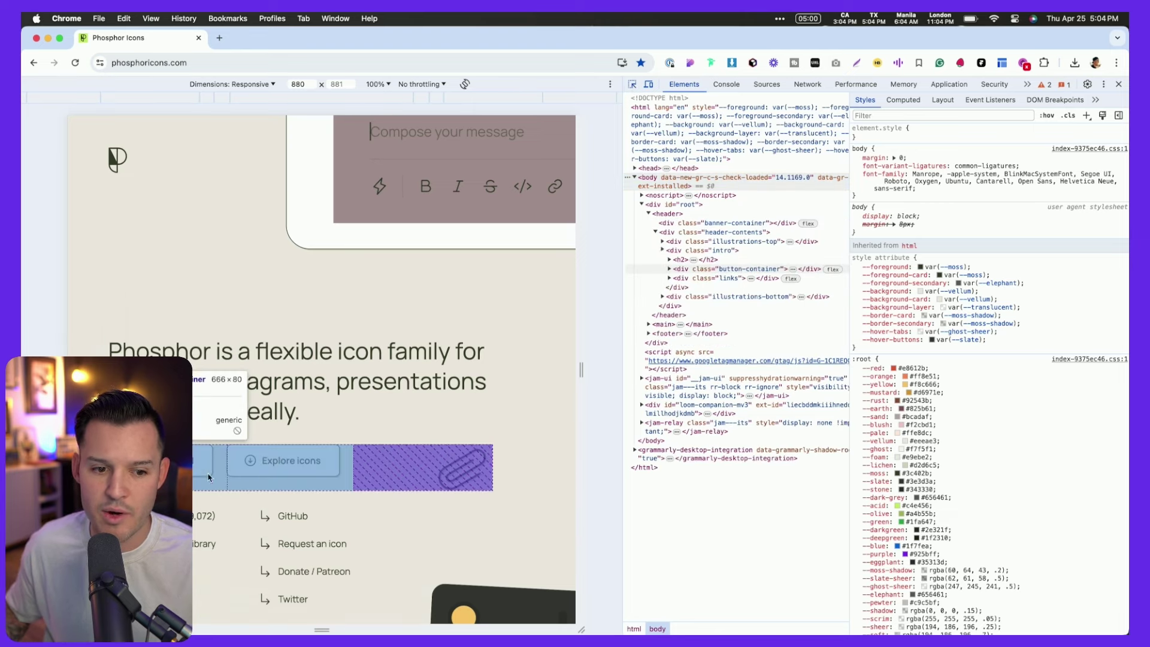
# Step: Inspect .button-container and toggle its display: flex rule off and back on
pyautogui.click(226, 481)
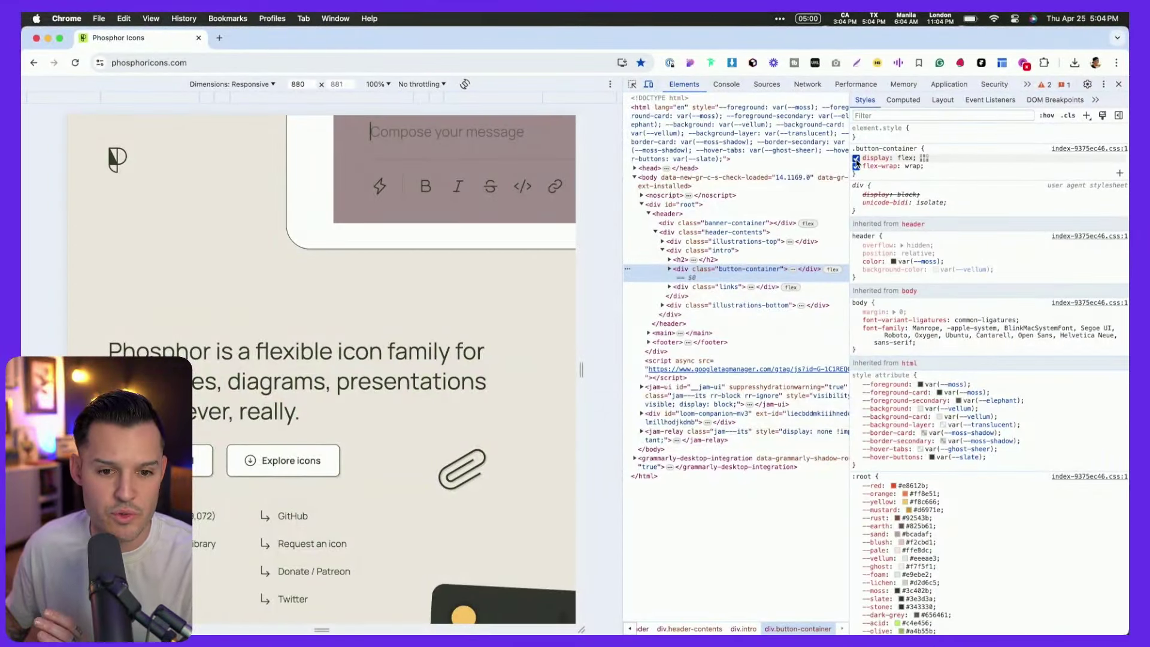
pyautogui.click(856, 158)
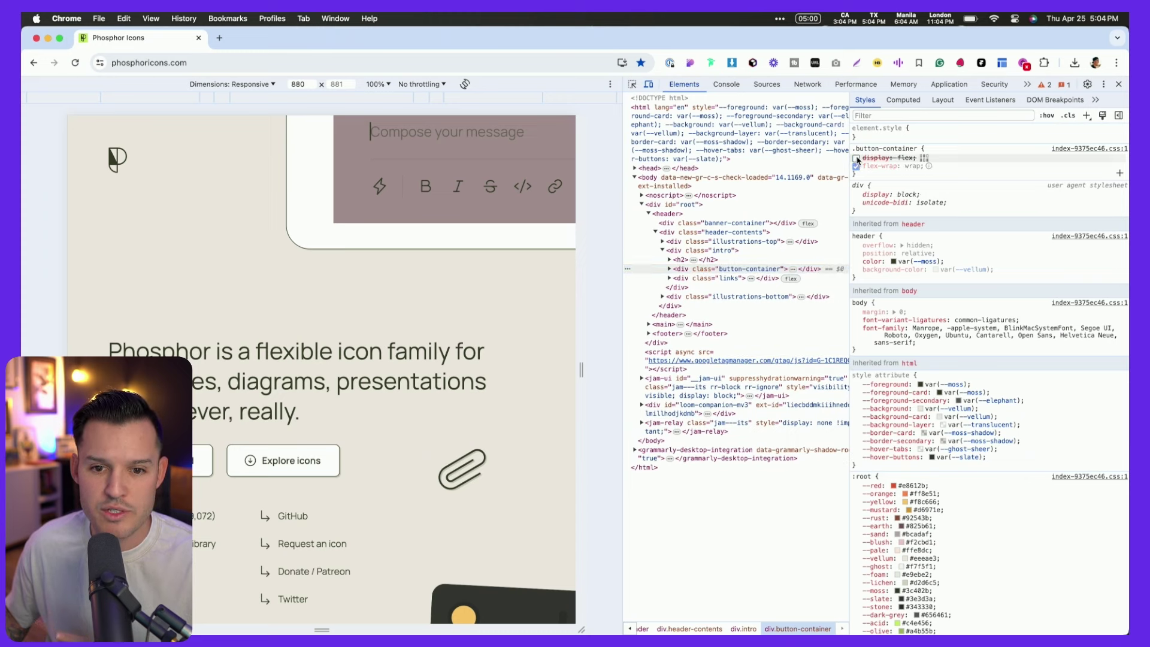
pyautogui.click(856, 158)
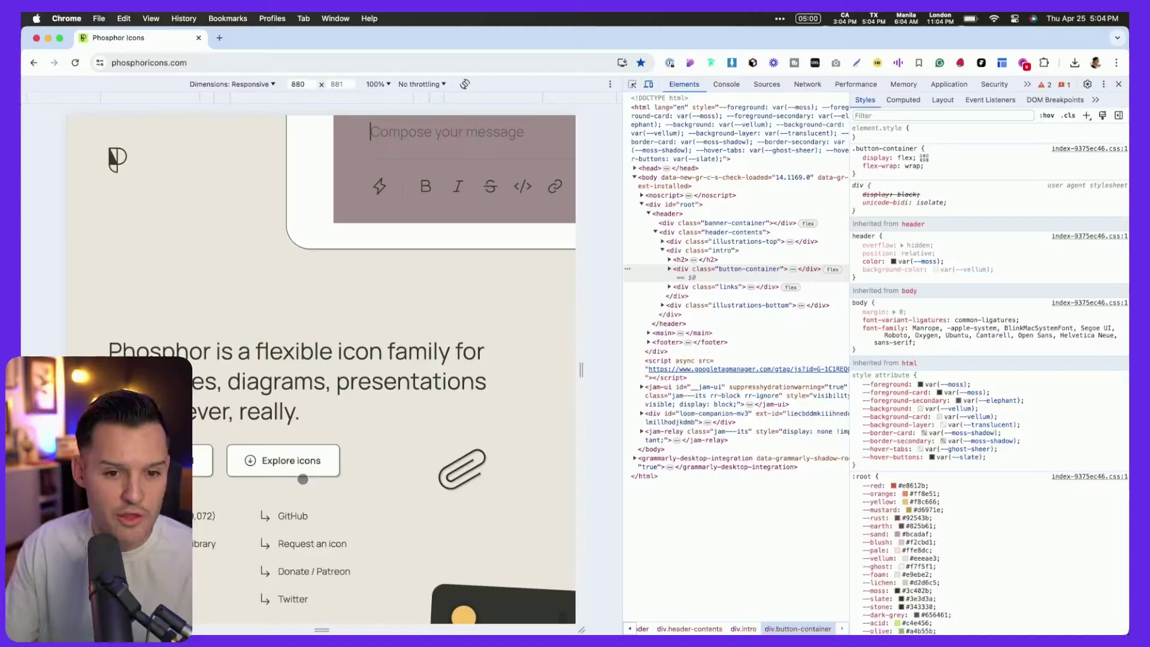
pyautogui.hotkey('ctrl', 'Right')
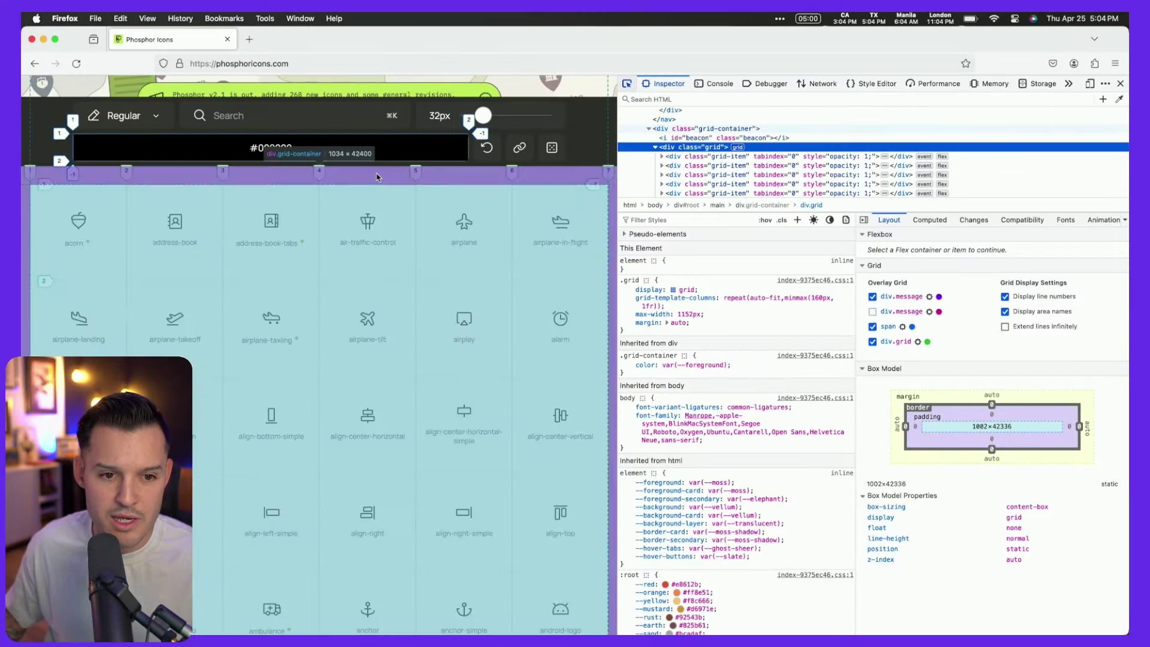
# Step: Select div.grid-container then div.grid, toggling the div.grid line overlay off and on twice
pyautogui.click(377, 176)
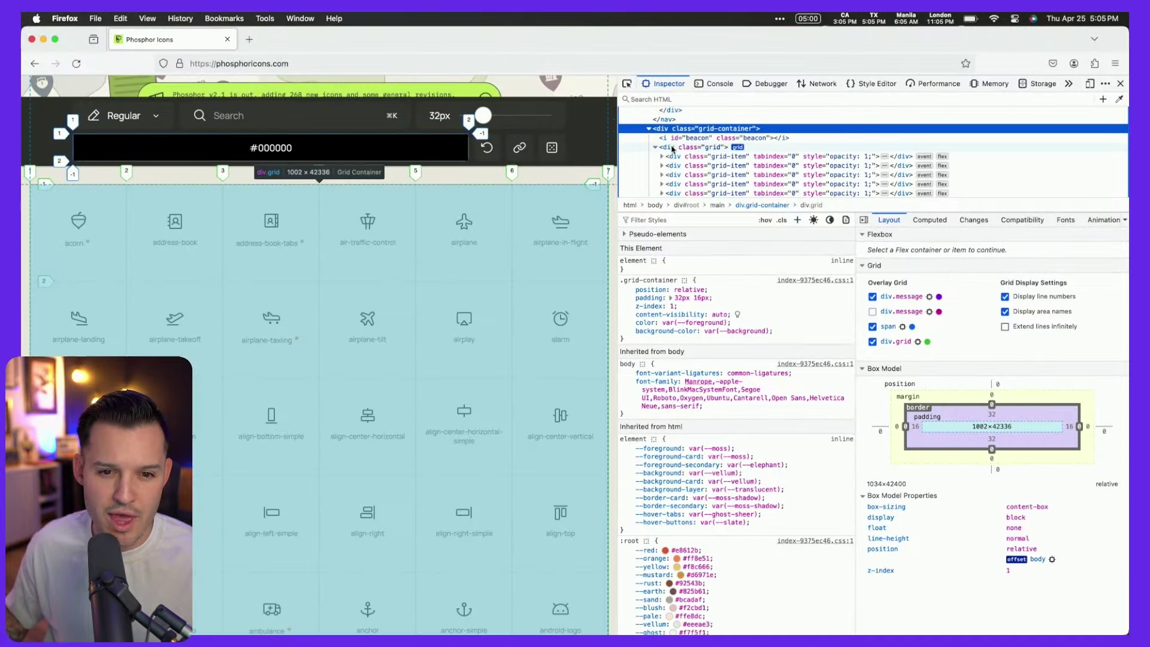
pyautogui.click(674, 146)
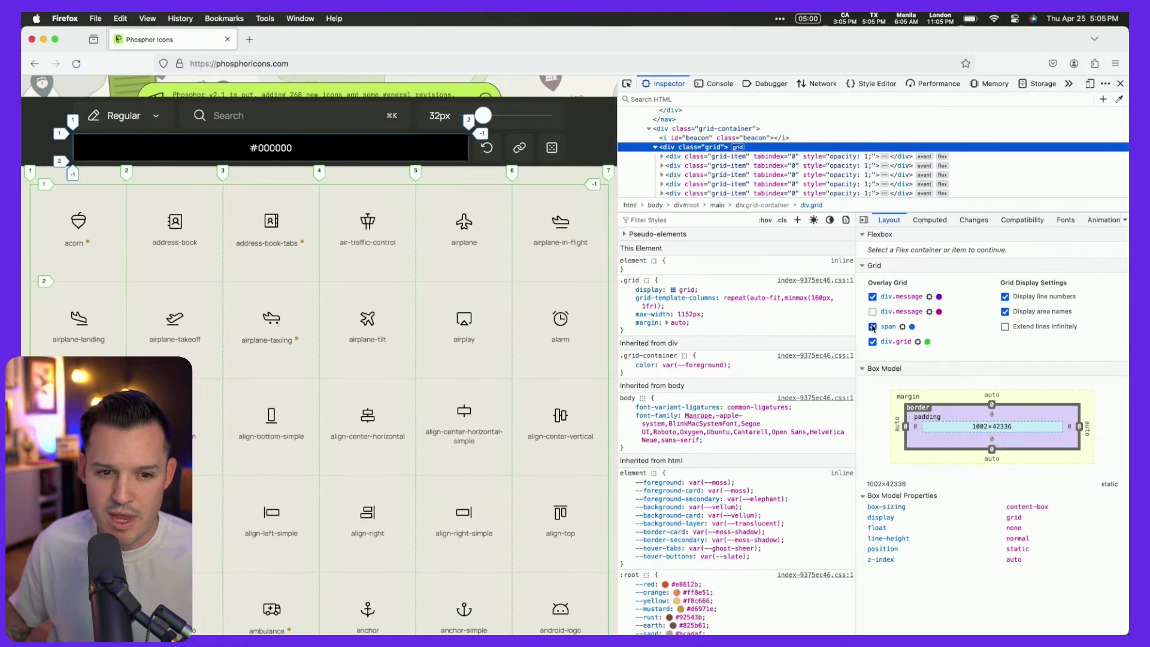
pyautogui.click(874, 344)
pyautogui.click(873, 344)
pyautogui.click(873, 344)
pyautogui.click(874, 344)
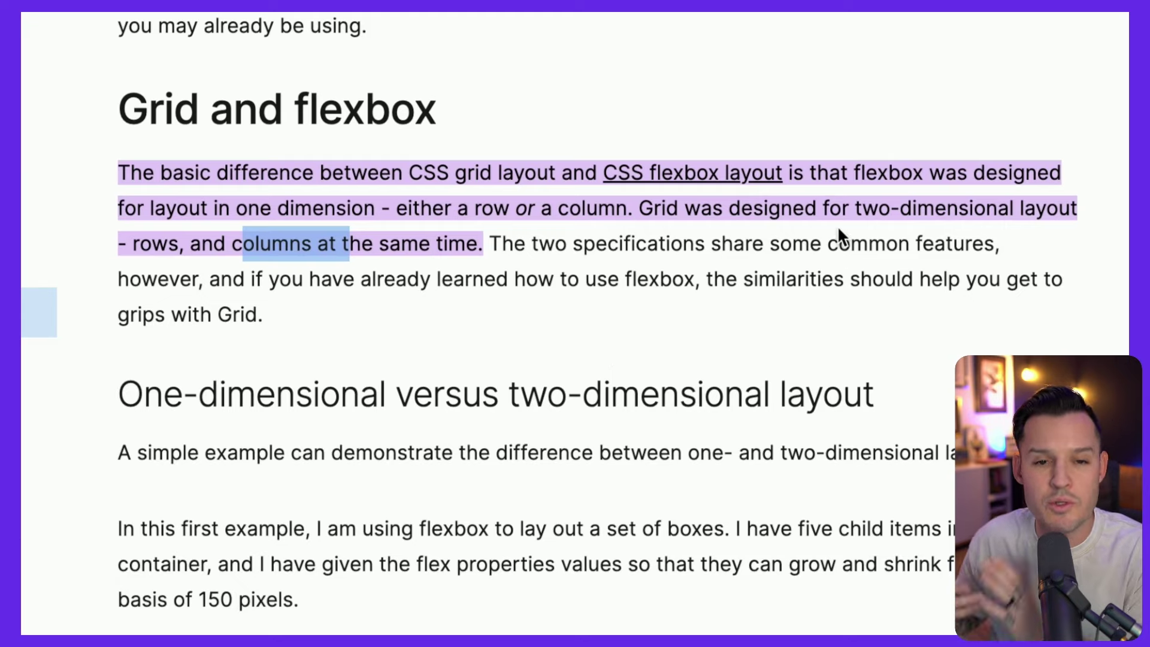
# Step: Clear the stray text selection in the MDN 'Grid and flexbox' section
pyautogui.click(303, 243)
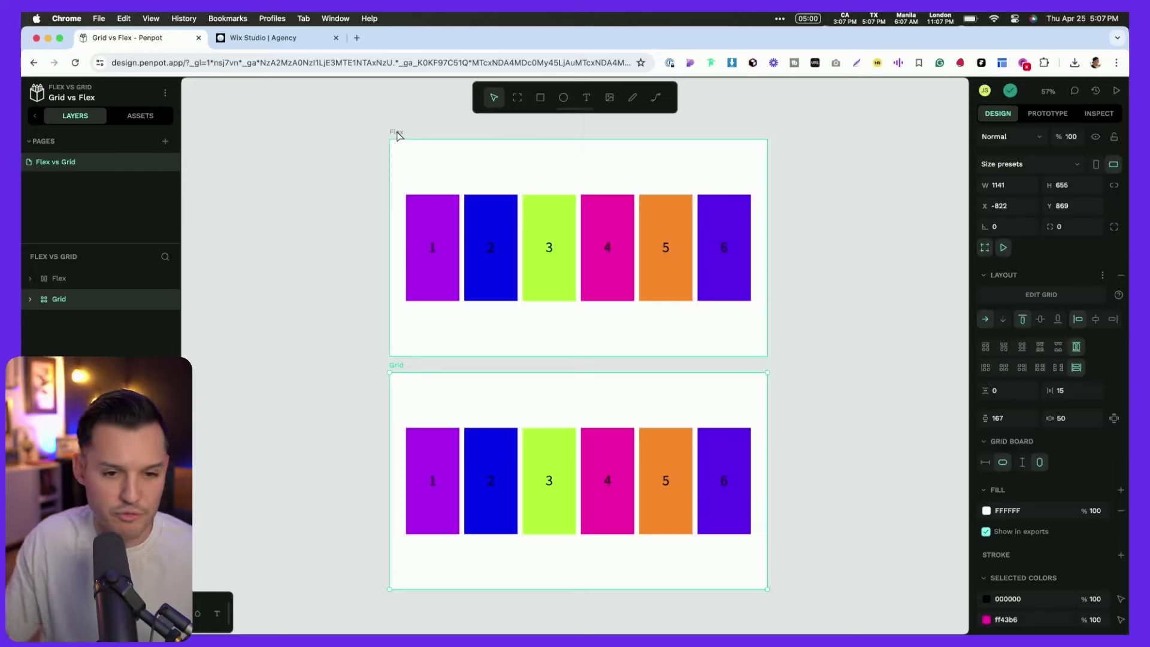
# Step: Select the Flex board, zoom the canvas, and dismiss the flex-or-grid layout choice
pyautogui.click(397, 133)
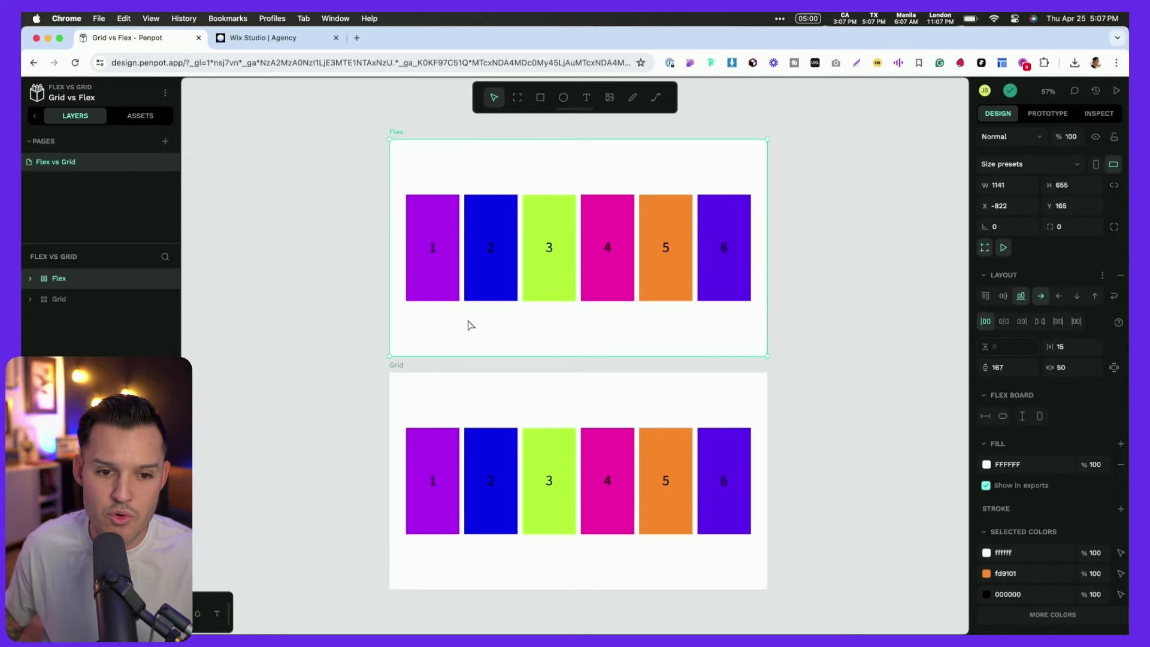
pyautogui.click(316, 154)
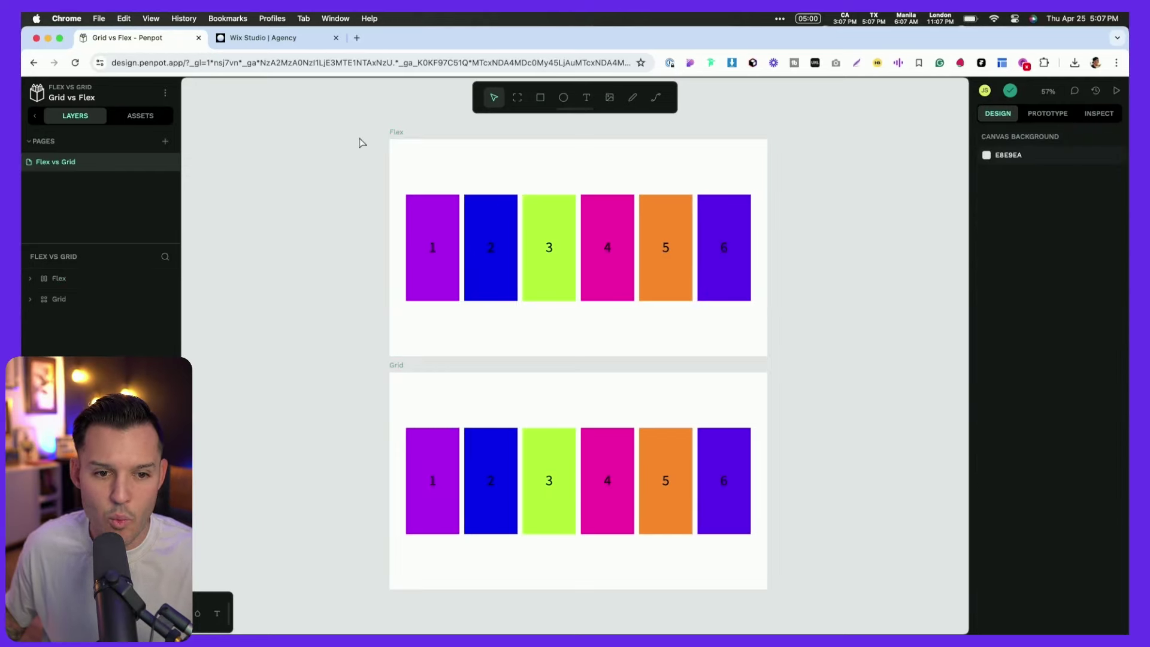
pyautogui.scroll(-3, 414, 141)
pyautogui.scroll(8, 416, 143)
pyautogui.scroll(-5, 414, 143)
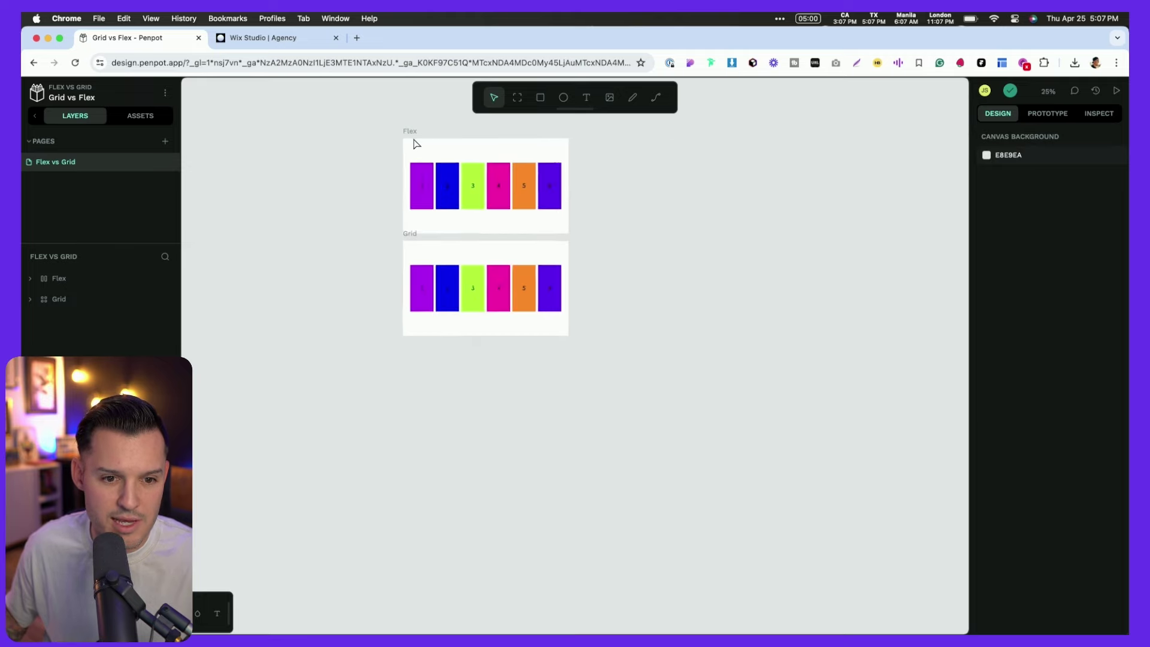
pyautogui.scroll(2, 412, 147)
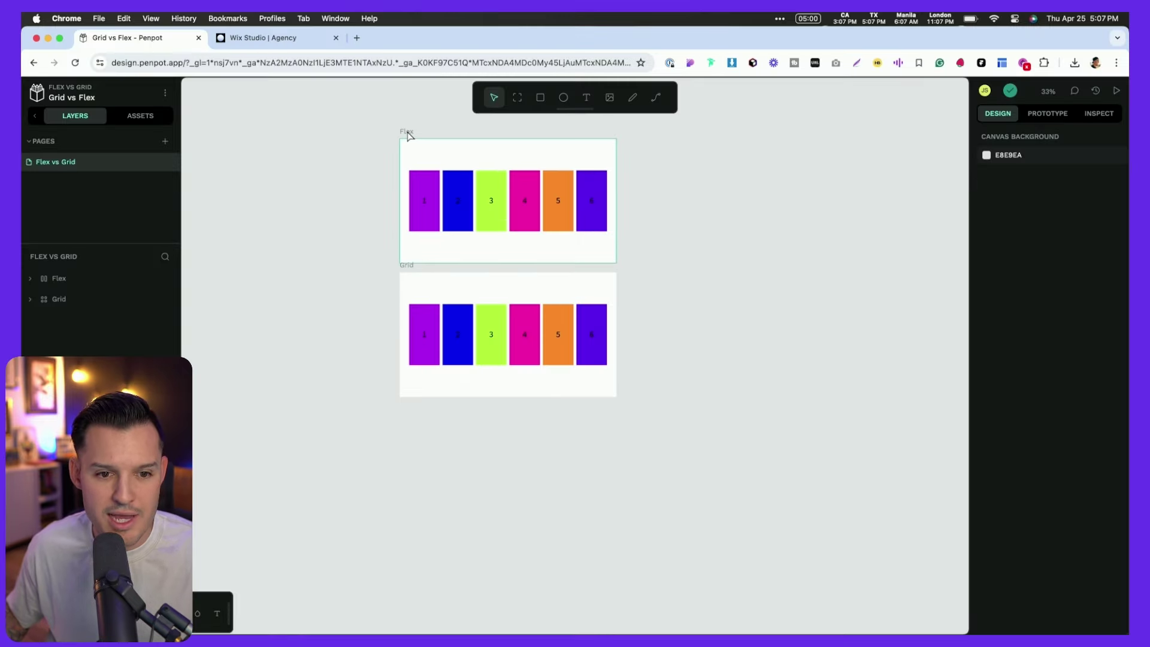
pyautogui.click(408, 134)
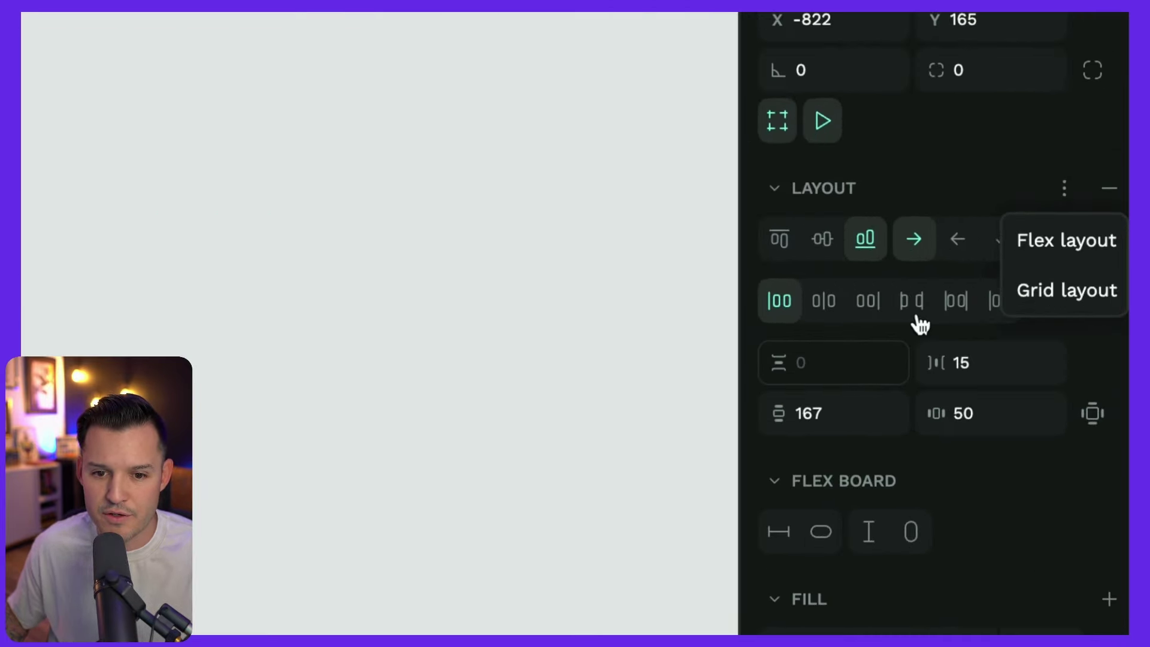
pyautogui.hscroll(-3, 854, 314)
pyautogui.hscroll(-10, 459, 294)
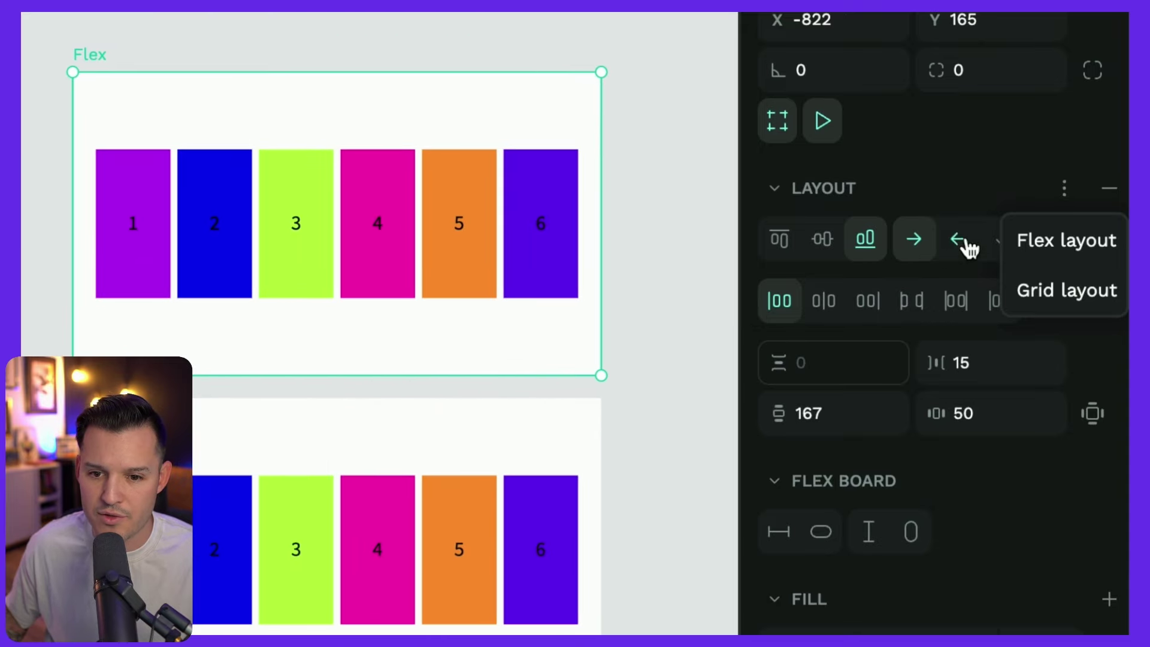
pyautogui.click(969, 194)
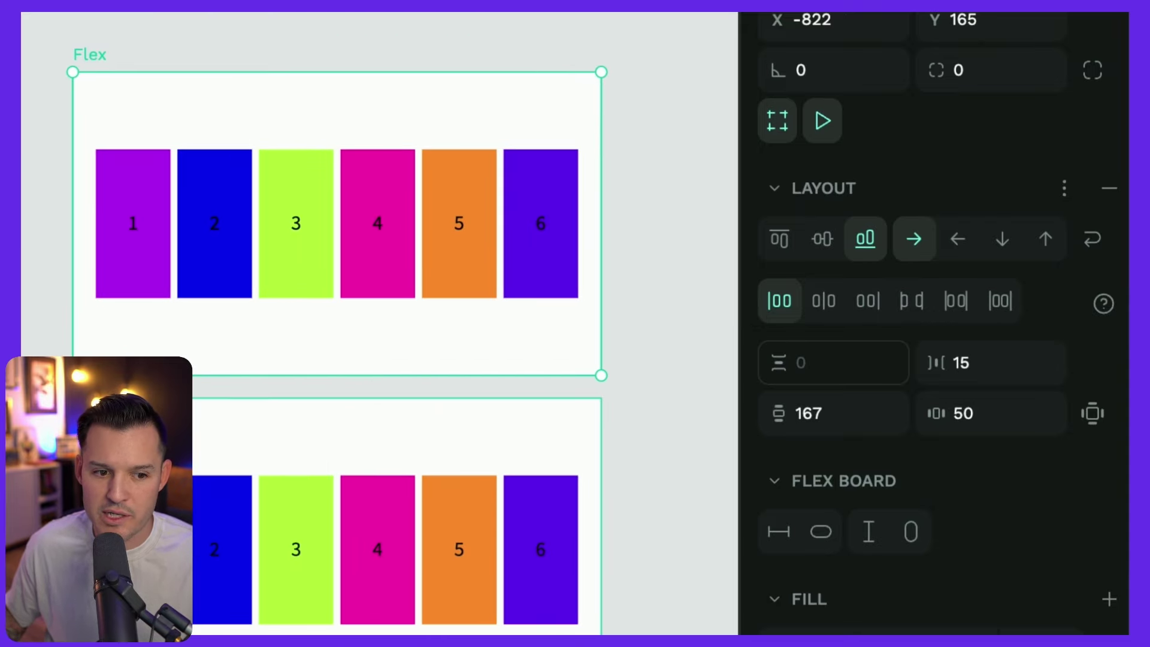
# Step: Select the Grid board below, then reselect the Flex board to show its direction settings
pyautogui.click(396, 431)
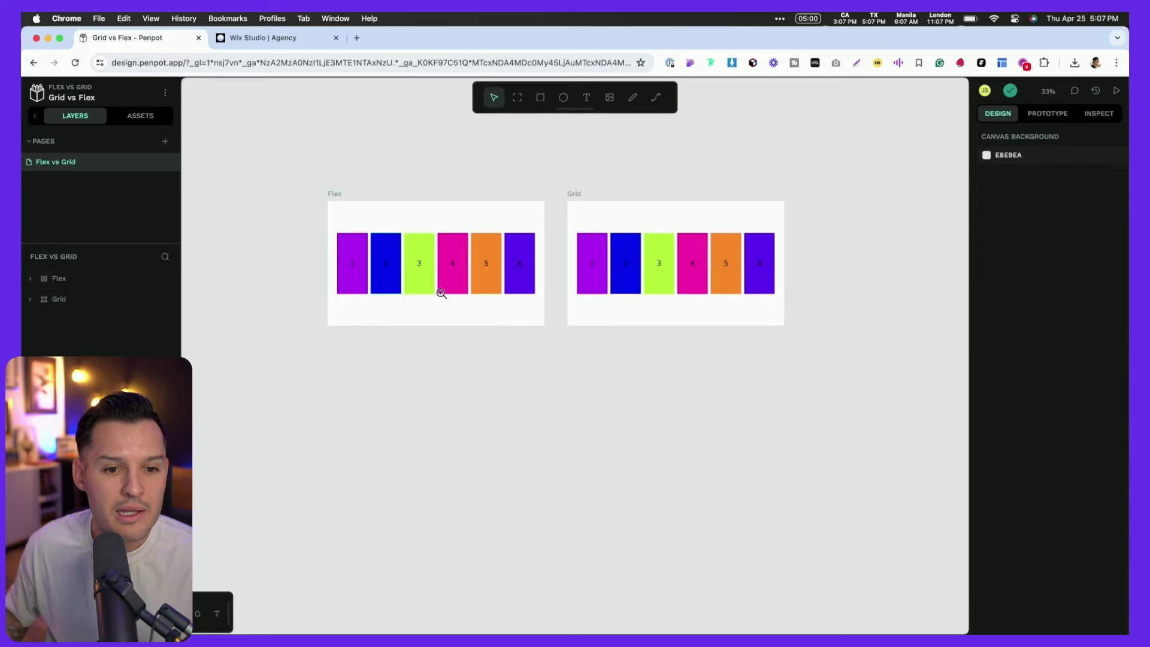
pyautogui.scroll(2, 557, 345)
pyautogui.scroll(5, 275, 189)
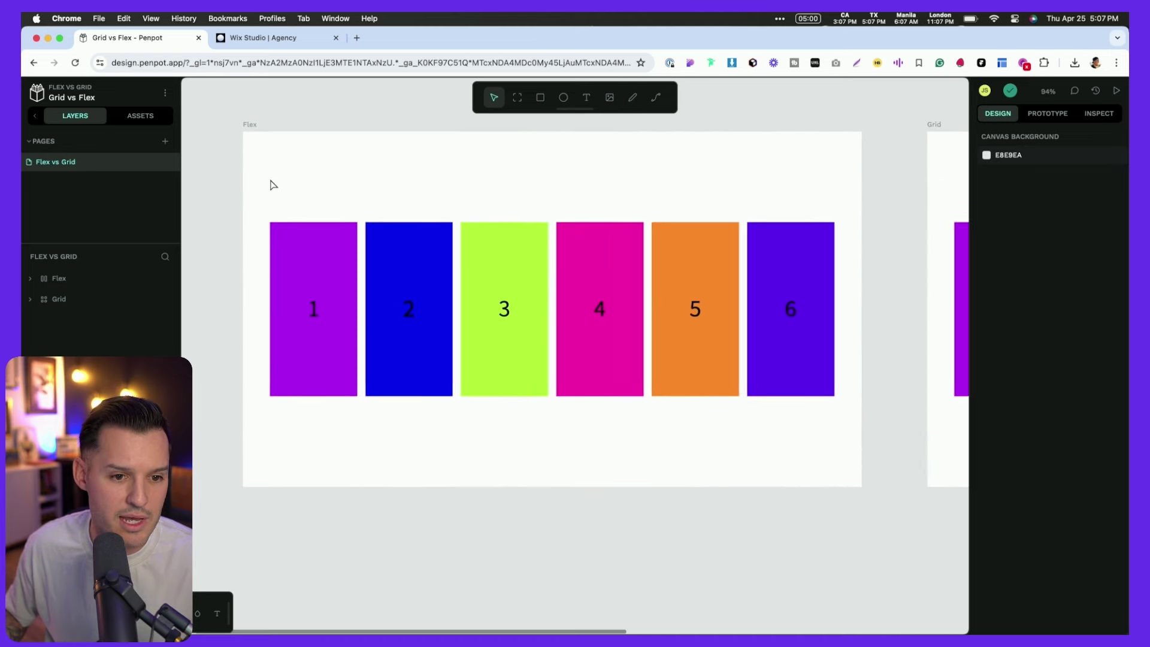
pyautogui.scroll(2, 282, 203)
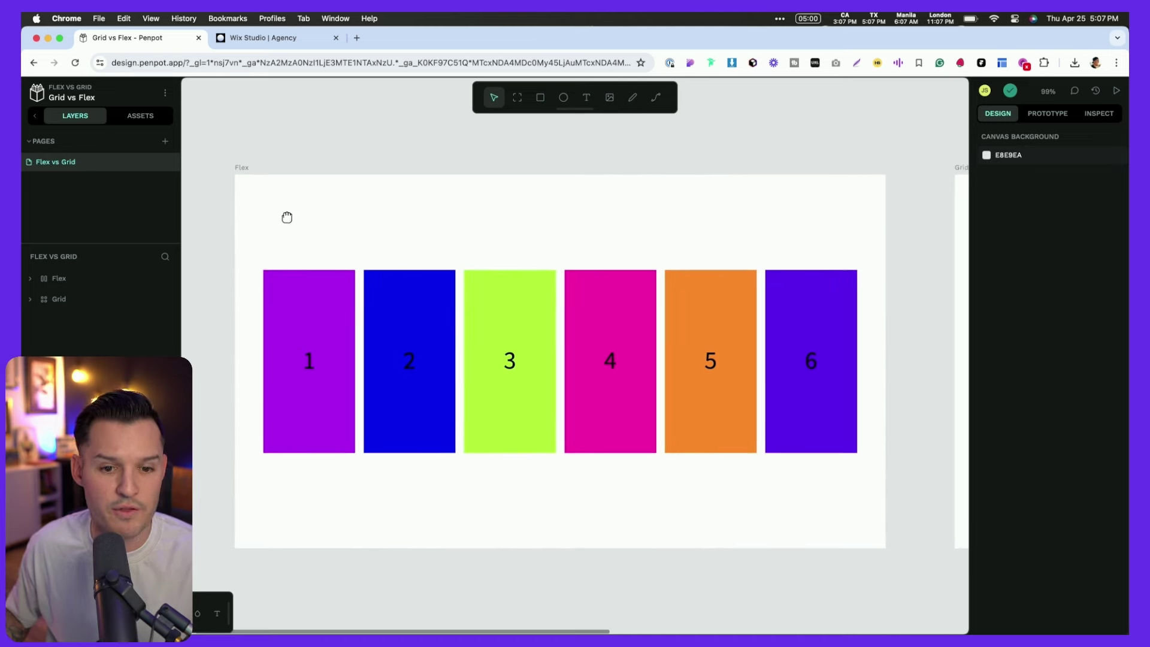
pyautogui.click(245, 162)
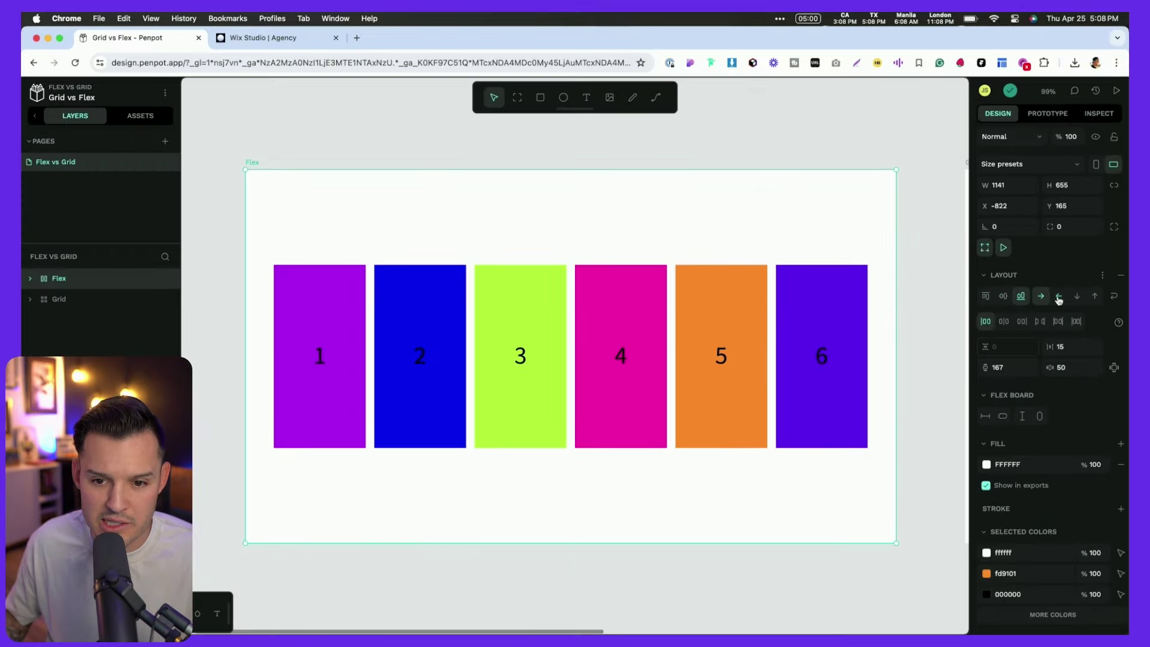
# Step: Try the Flex board's direction buttons: reversed row, normal row, then column
pyautogui.click(1059, 297)
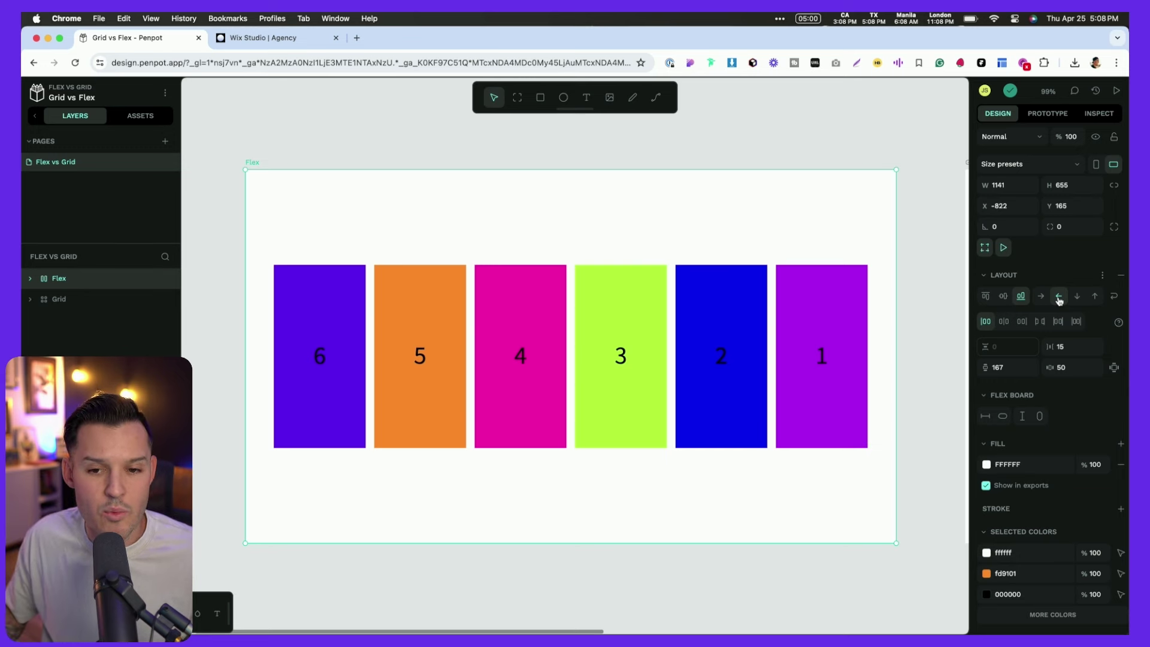
pyautogui.click(1045, 299)
pyautogui.hotkey('ctrl', 'z')
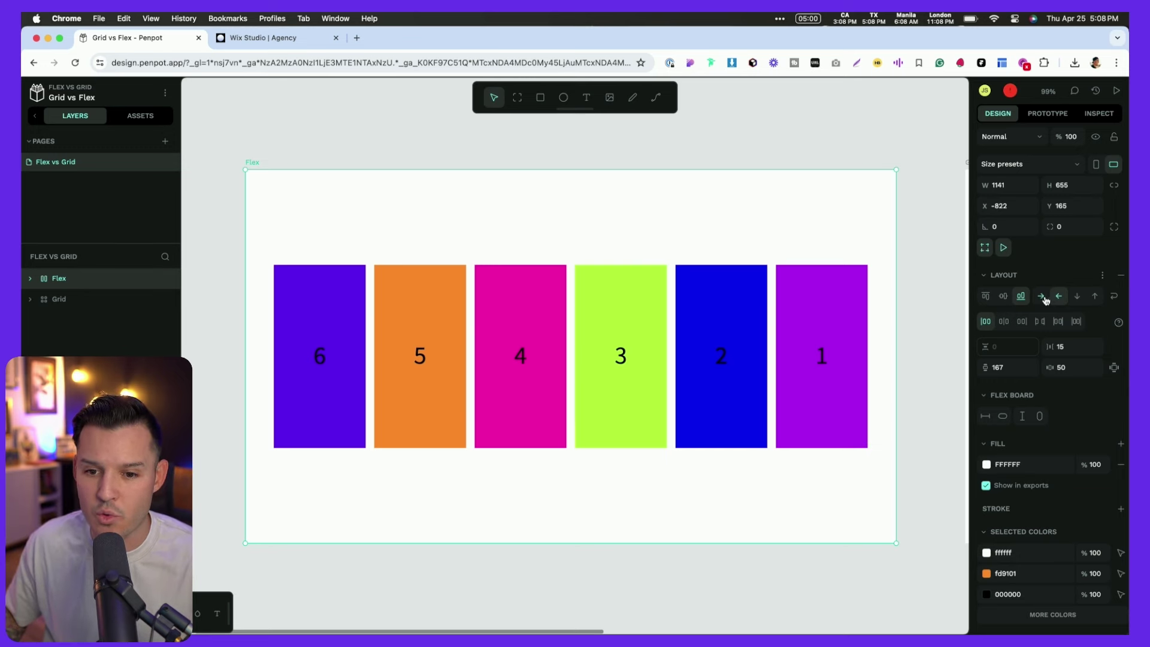
pyautogui.click(1045, 299)
pyautogui.click(1059, 296)
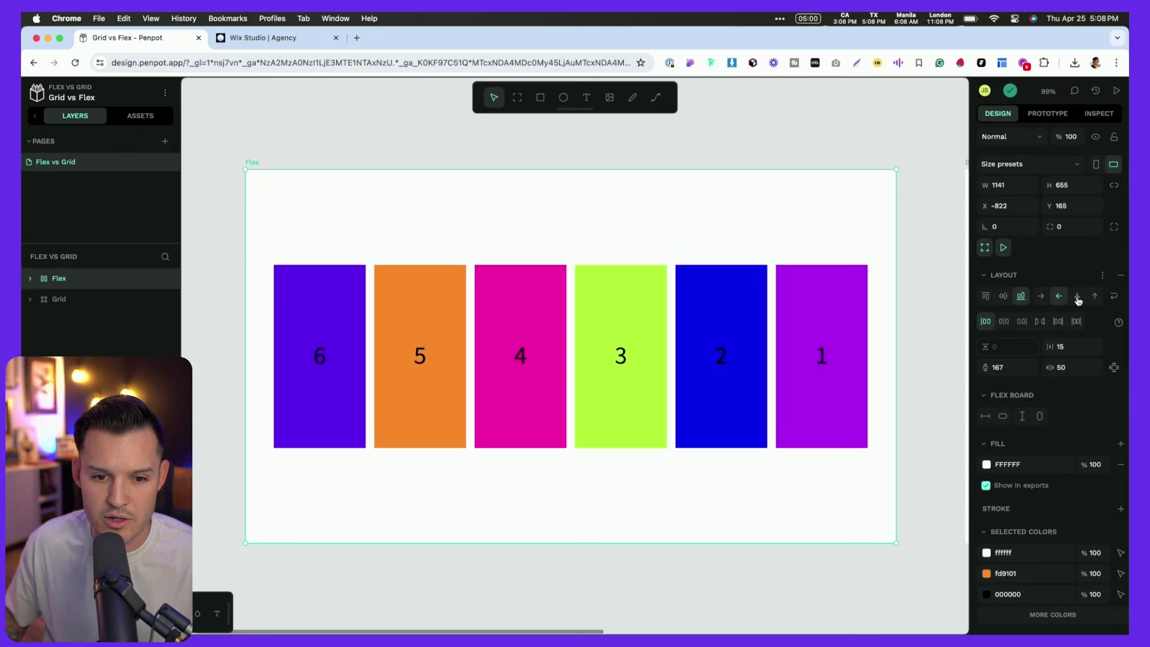
pyautogui.click(1057, 301)
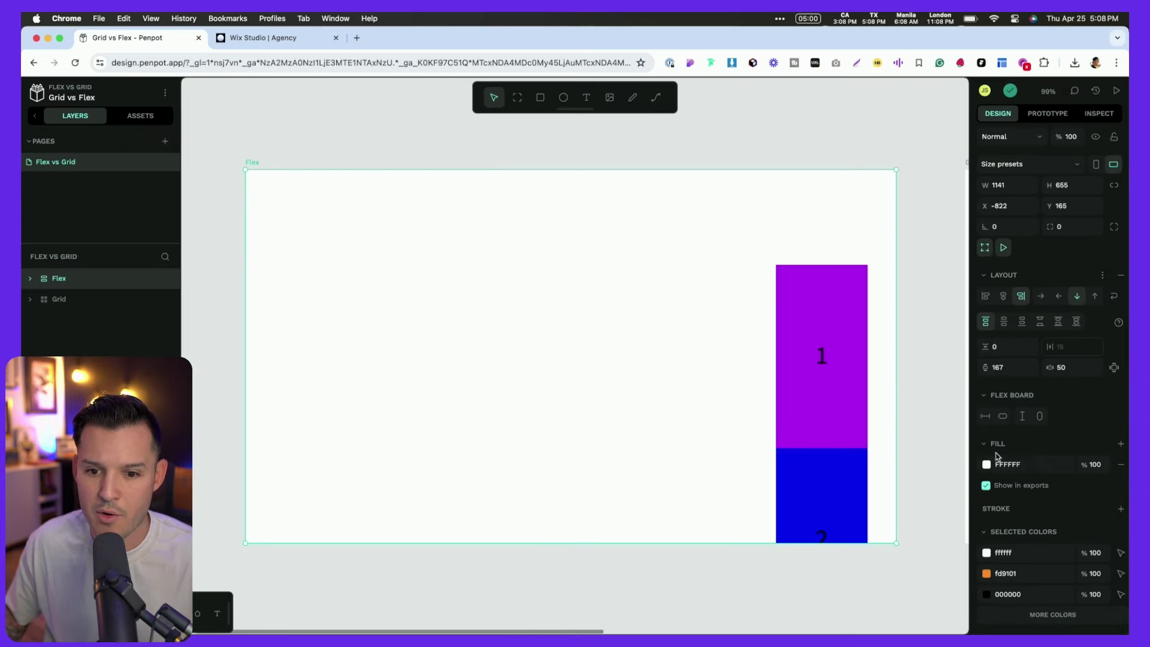
# Step: Make the Flex board hug its content width and height, ending as a reversed row 6–1
pyautogui.click(1002, 418)
pyautogui.click(1039, 417)
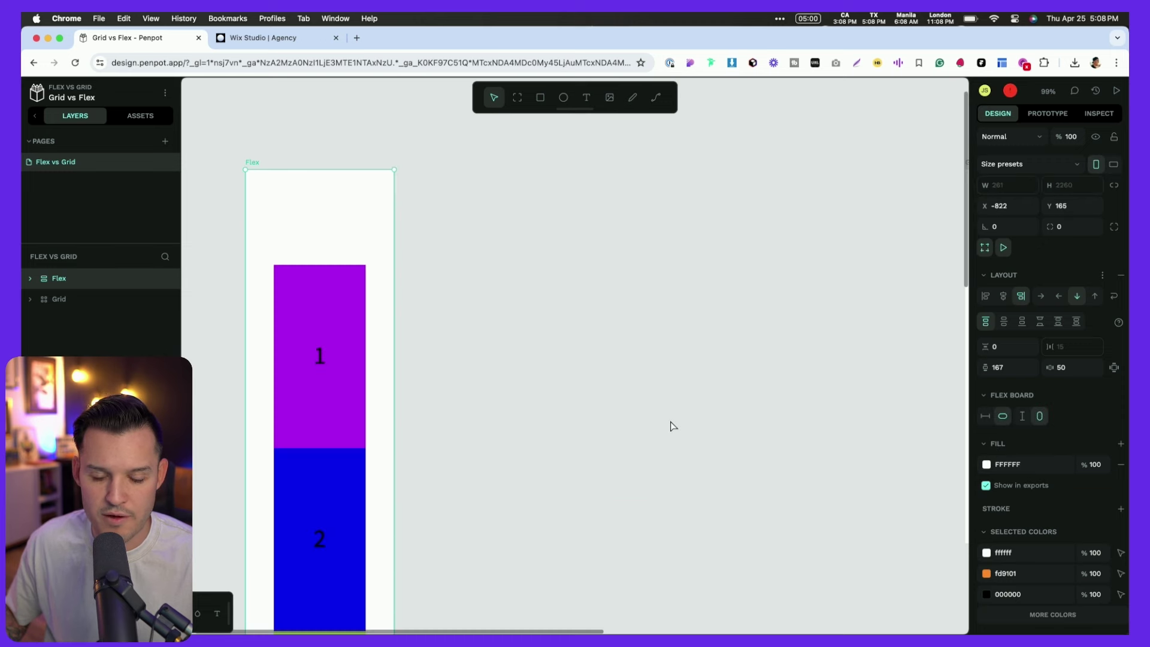
pyautogui.scroll(-5, 670, 426)
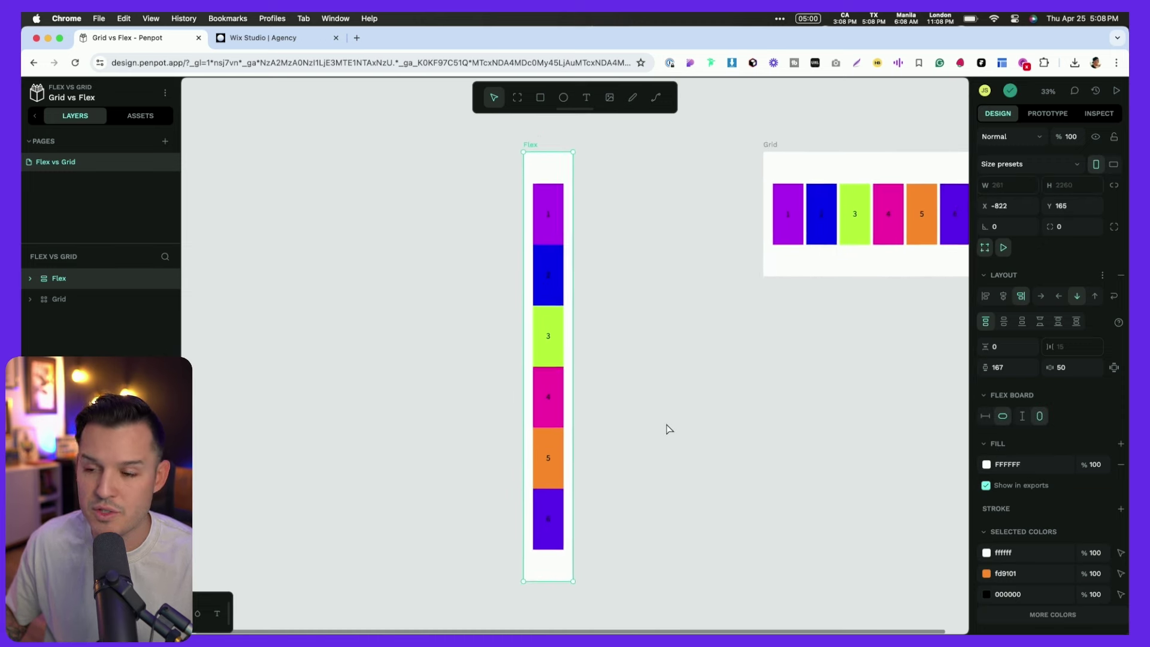
pyautogui.scroll(1, 670, 428)
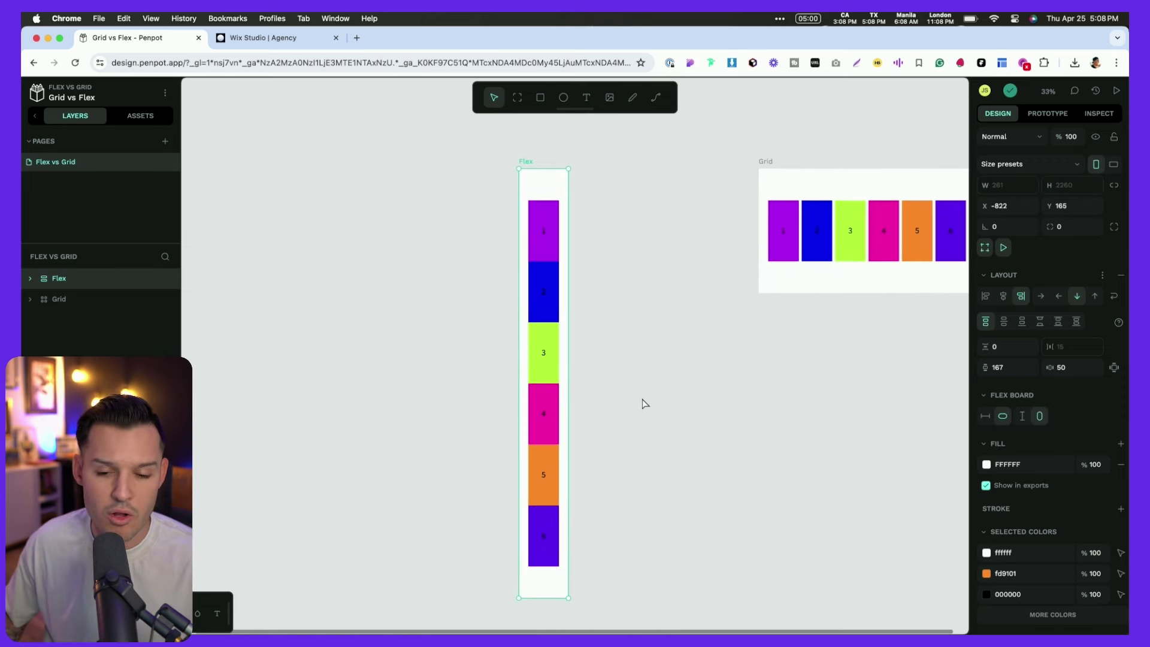
pyautogui.click(1096, 296)
pyautogui.click(1077, 297)
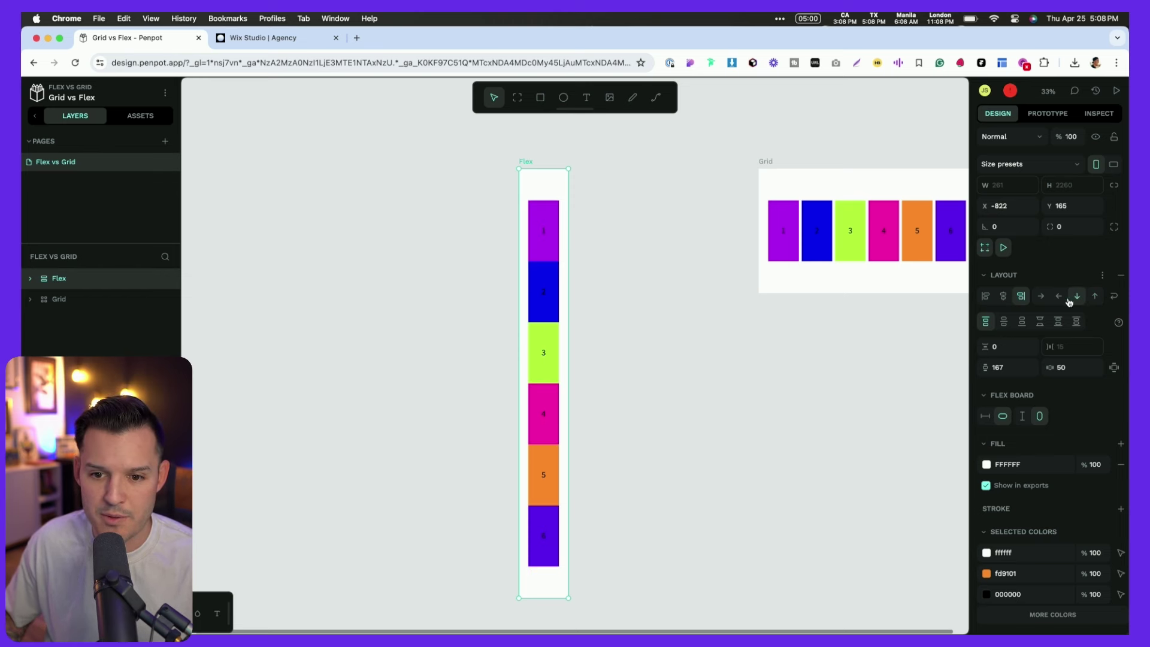
pyautogui.click(1042, 297)
pyautogui.click(1059, 297)
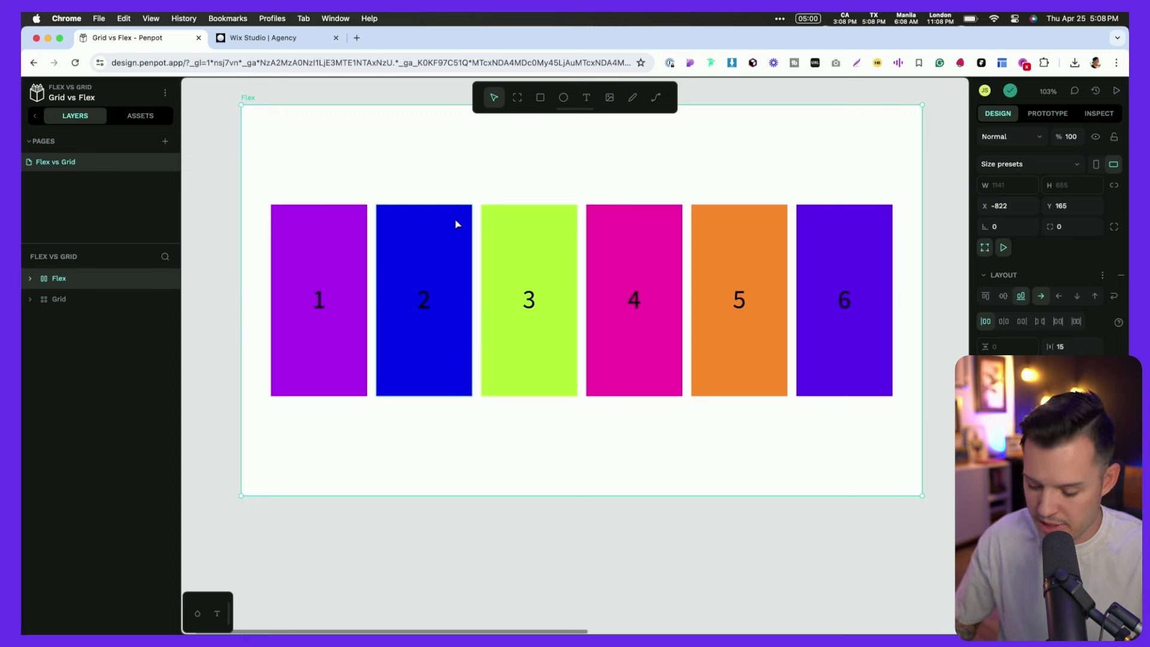
# Step: Alt-drag a copy of the Flex board below and set its direction to column
pyautogui.scroll(-5, 456, 224)
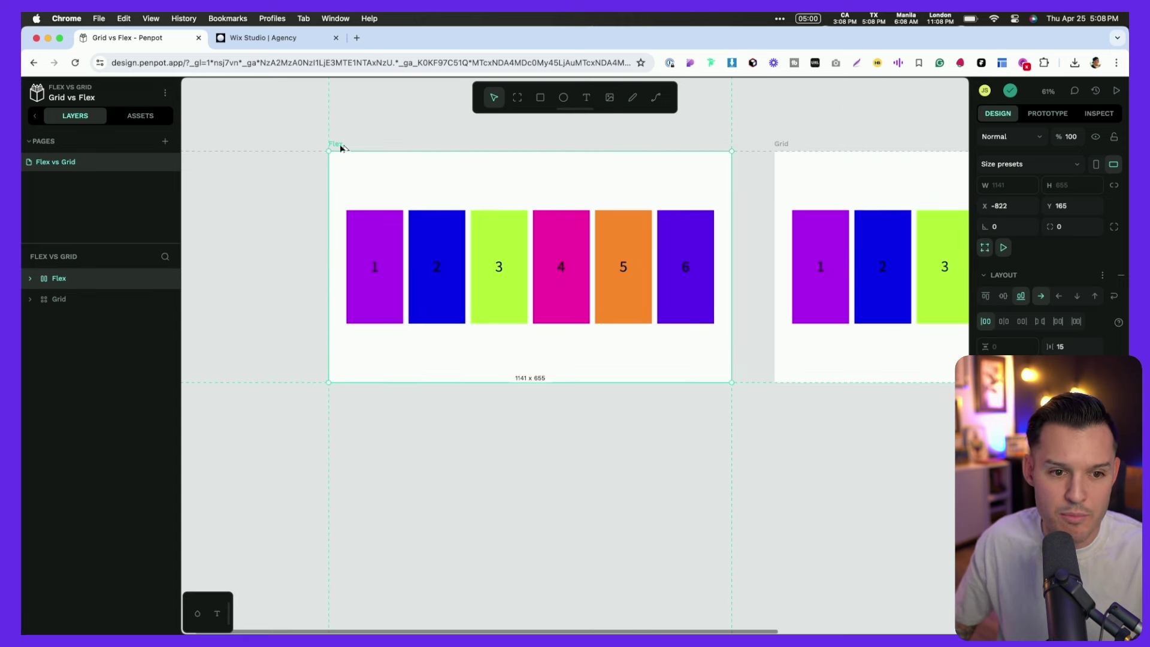
pyautogui.moveTo(341, 148); pyautogui.dragTo(340, 399)
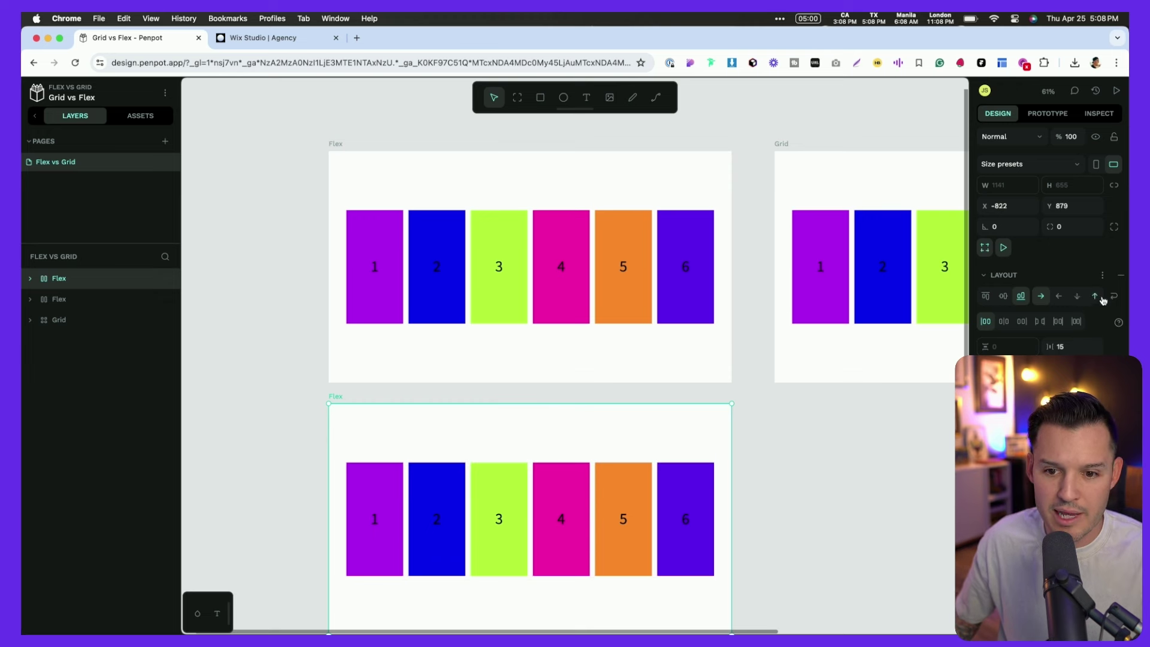
pyautogui.click(1083, 301)
pyautogui.click(599, 531)
# Step: Duplicate the vertical board to its right and set the copy to column-reverse, 6 down to 1
pyautogui.scroll(-5, 663, 213)
pyautogui.hscroll(-2, 662, 213)
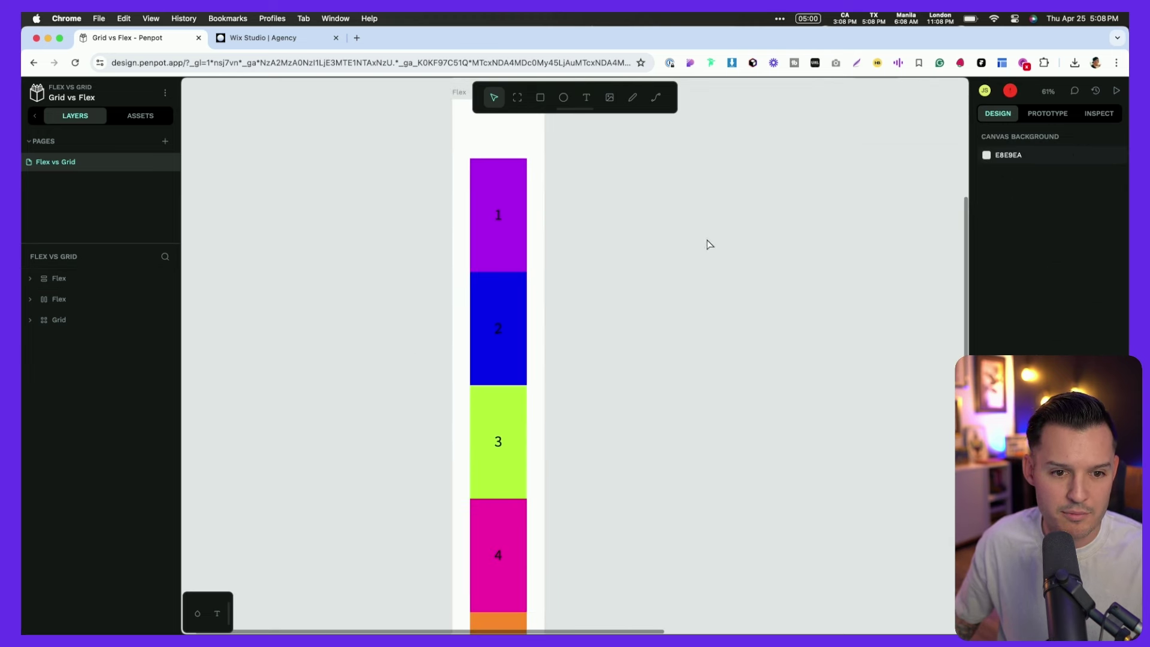
pyautogui.click(418, 144)
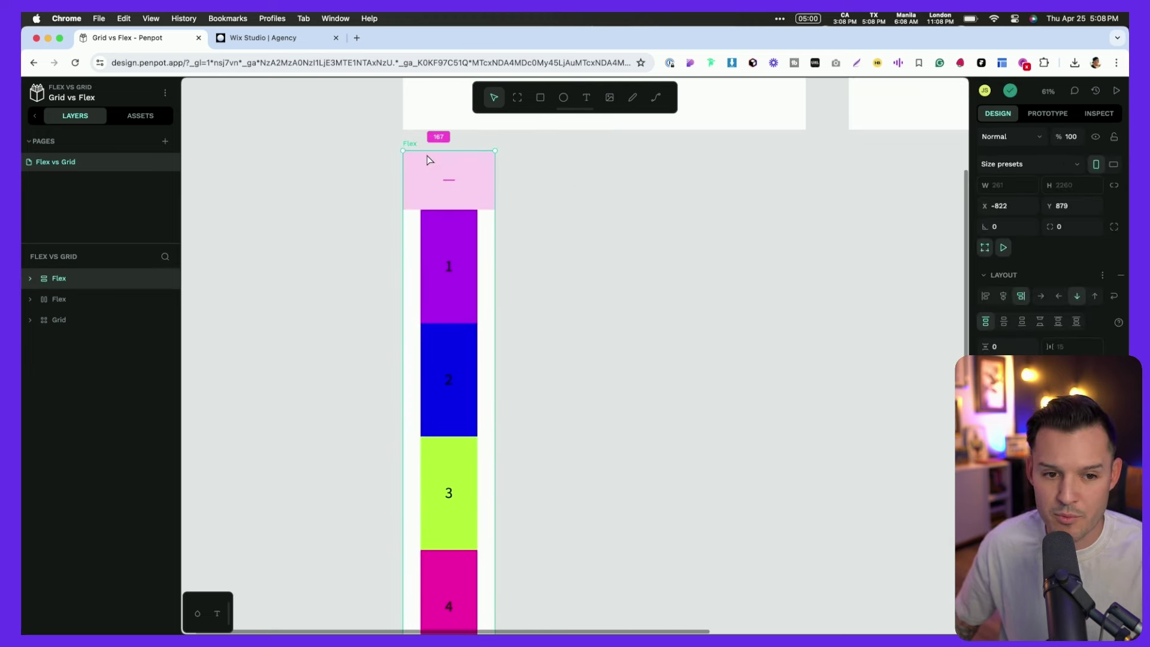
pyautogui.keyDown('alt'); pyautogui.moveTo(412, 146); pyautogui.dragTo(544, 148); pyautogui.keyUp('alt')
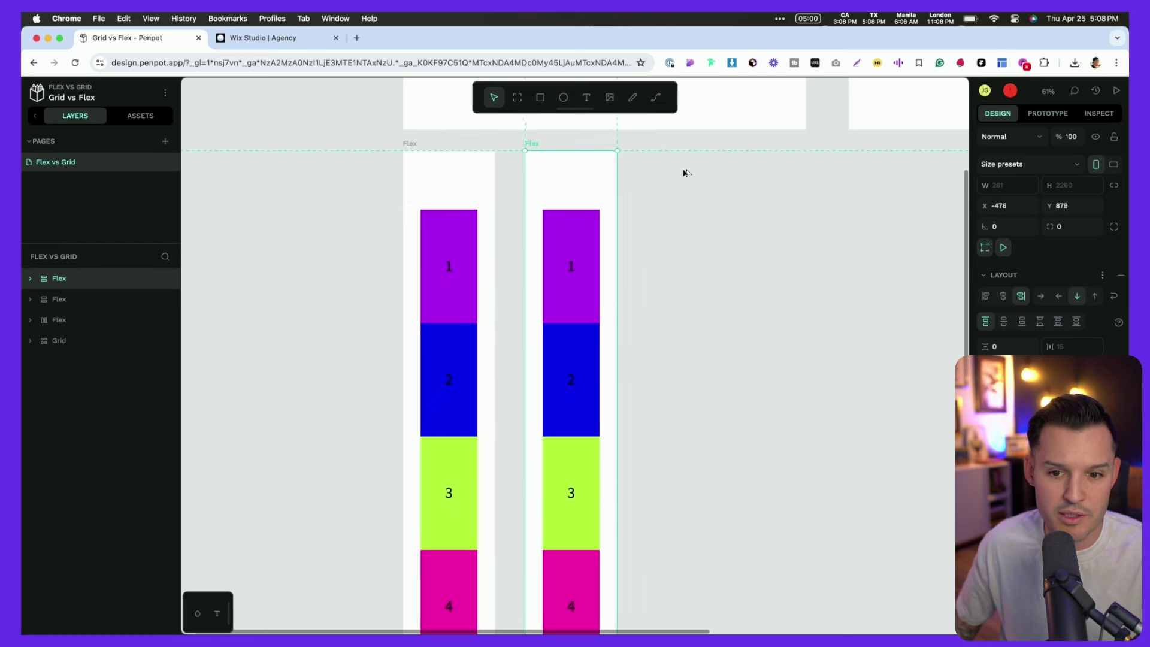
pyautogui.click(1092, 303)
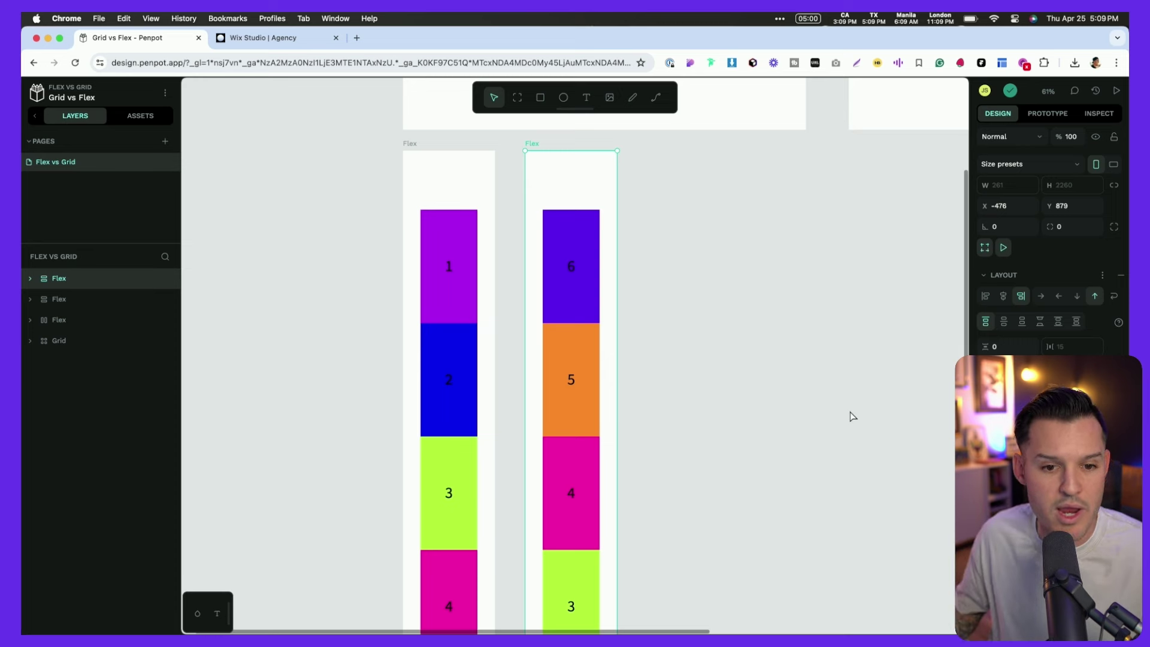
pyautogui.scroll(-5, 795, 404)
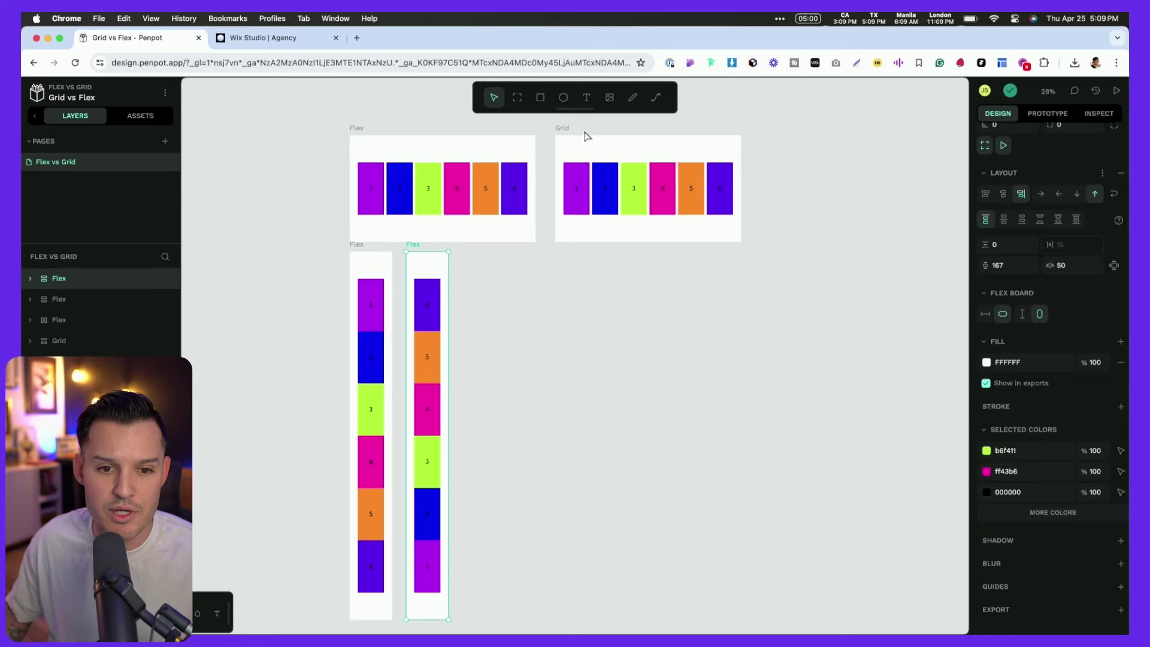
pyautogui.scroll(10, 587, 137)
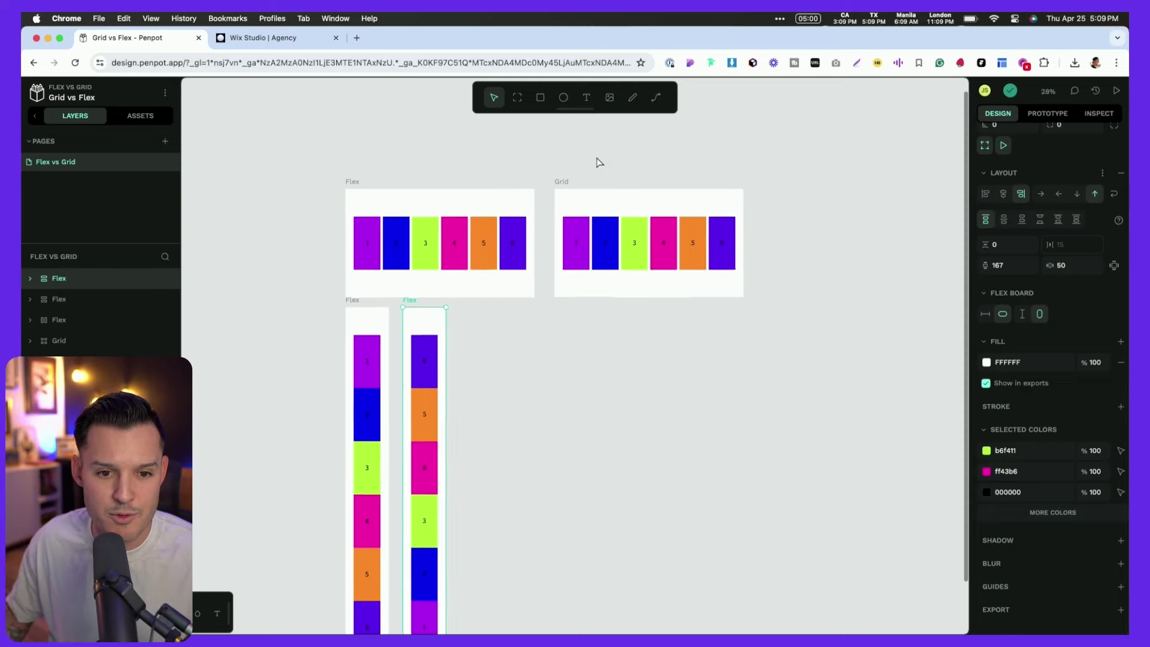
# Step: Select the Grid board and enter Edit Grid to show its six 1fr columns and one row
pyautogui.moveTo(599, 166); pyautogui.dragTo(518, 123)
pyautogui.click(398, 184)
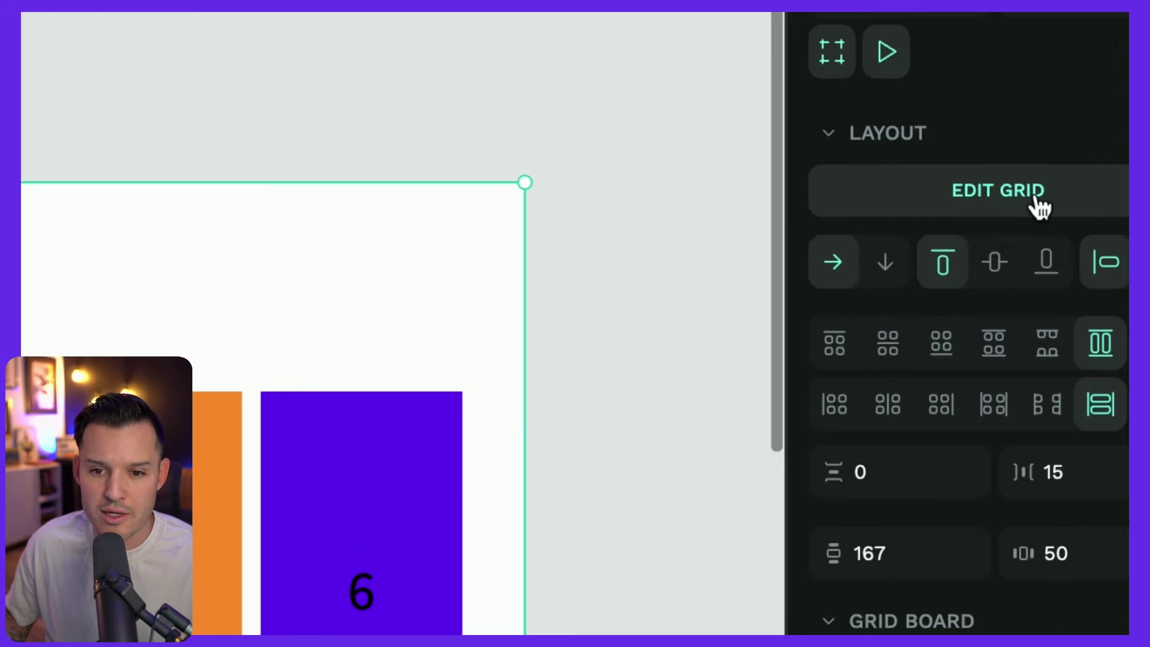
pyautogui.click(1057, 195)
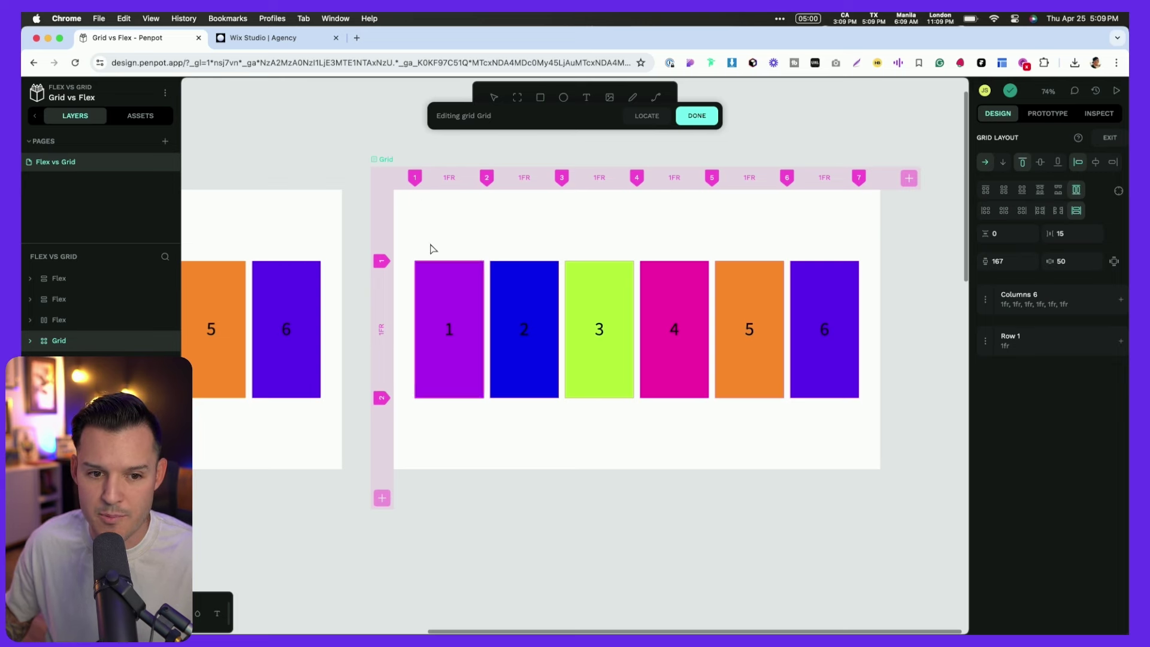
pyautogui.scroll(5, 413, 178)
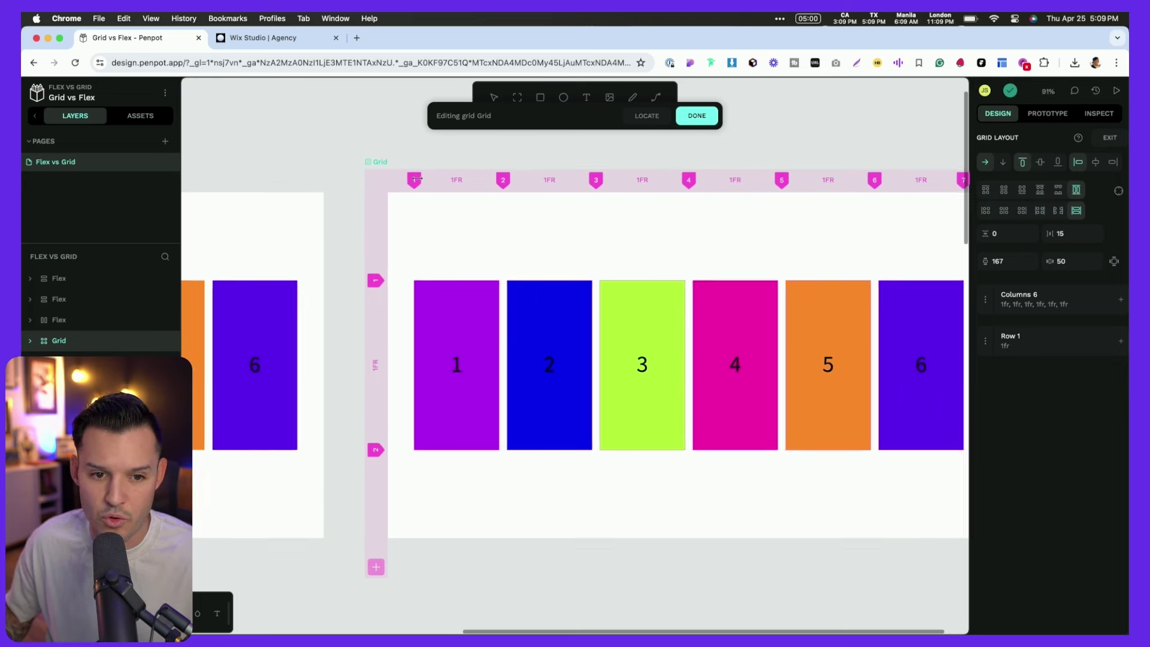
pyautogui.hscroll(3, 433, 191)
pyautogui.scroll(2, 380, 193)
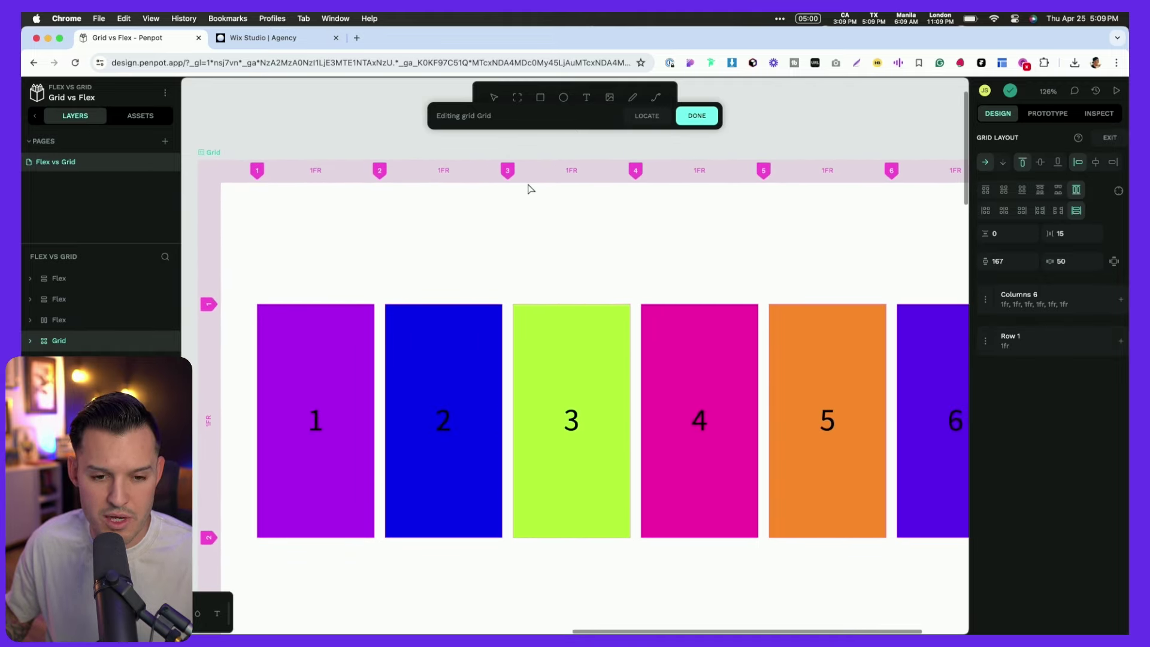
pyautogui.scroll(-4, 653, 247)
pyautogui.hscroll(2, 623, 228)
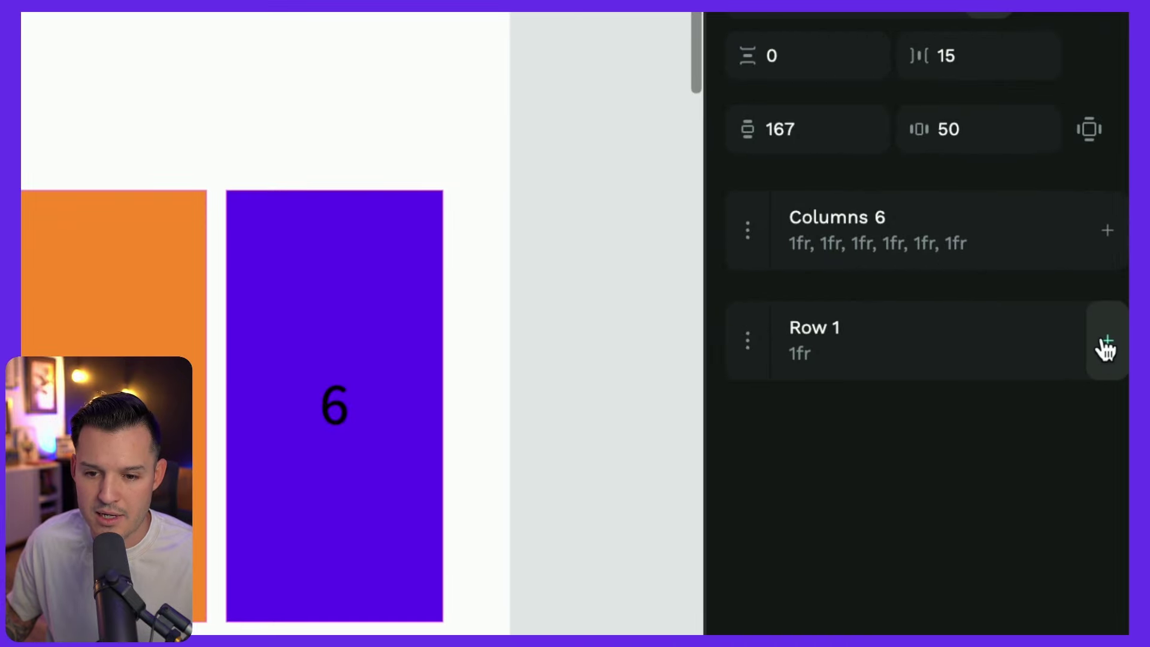
# Step: Add a second row and remove columns six, five and four, leaving three columns
pyautogui.click(1108, 342)
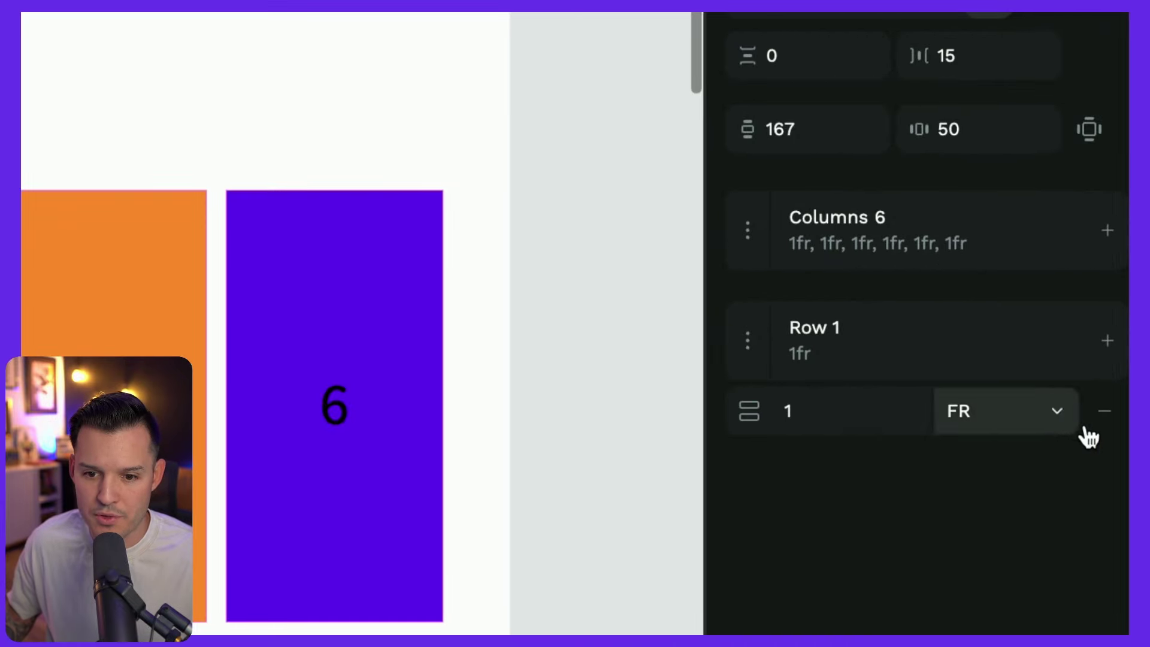
pyautogui.click(1107, 342)
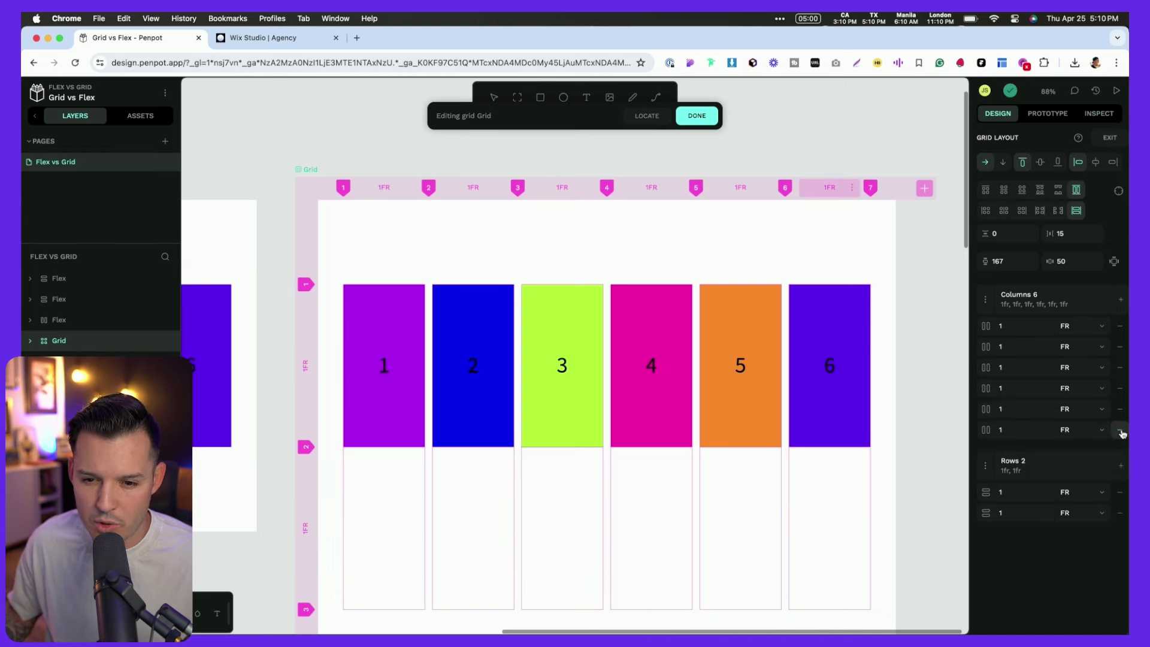
pyautogui.click(1120, 430)
pyautogui.click(1120, 410)
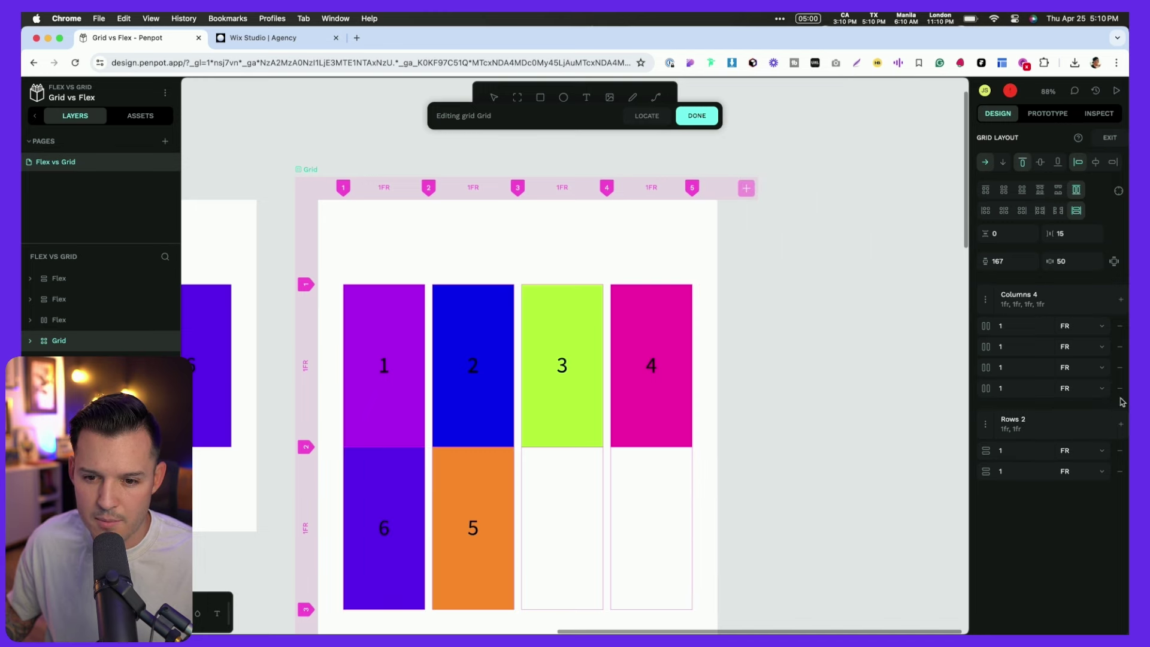
pyautogui.click(1120, 389)
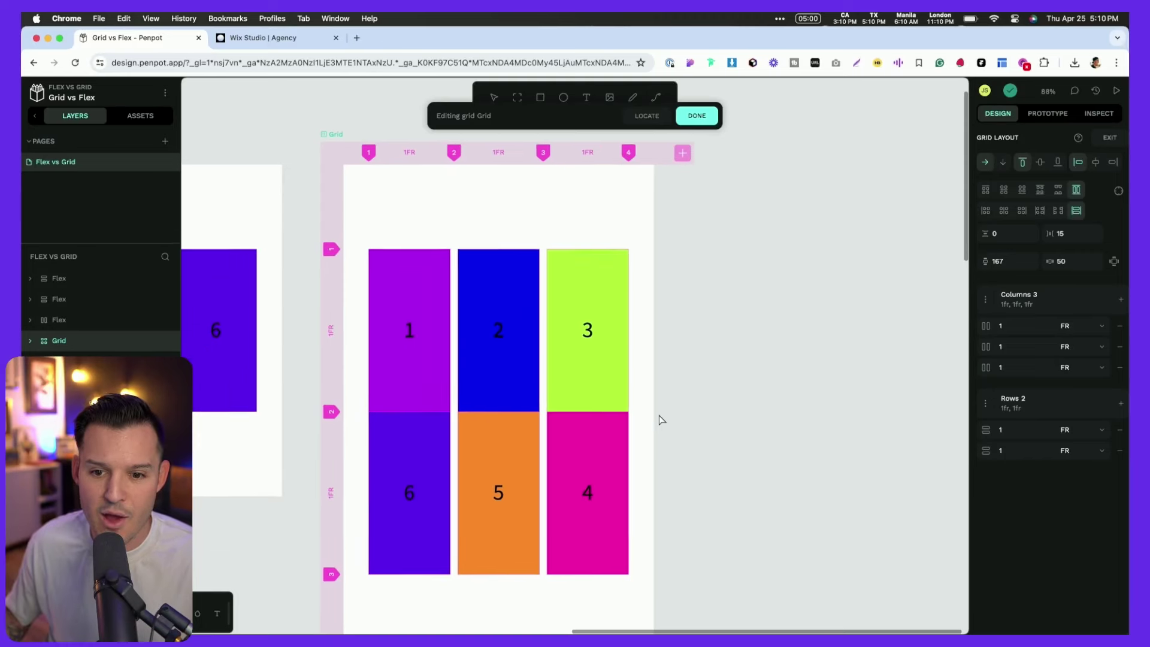
pyautogui.hscroll(-3, 661, 420)
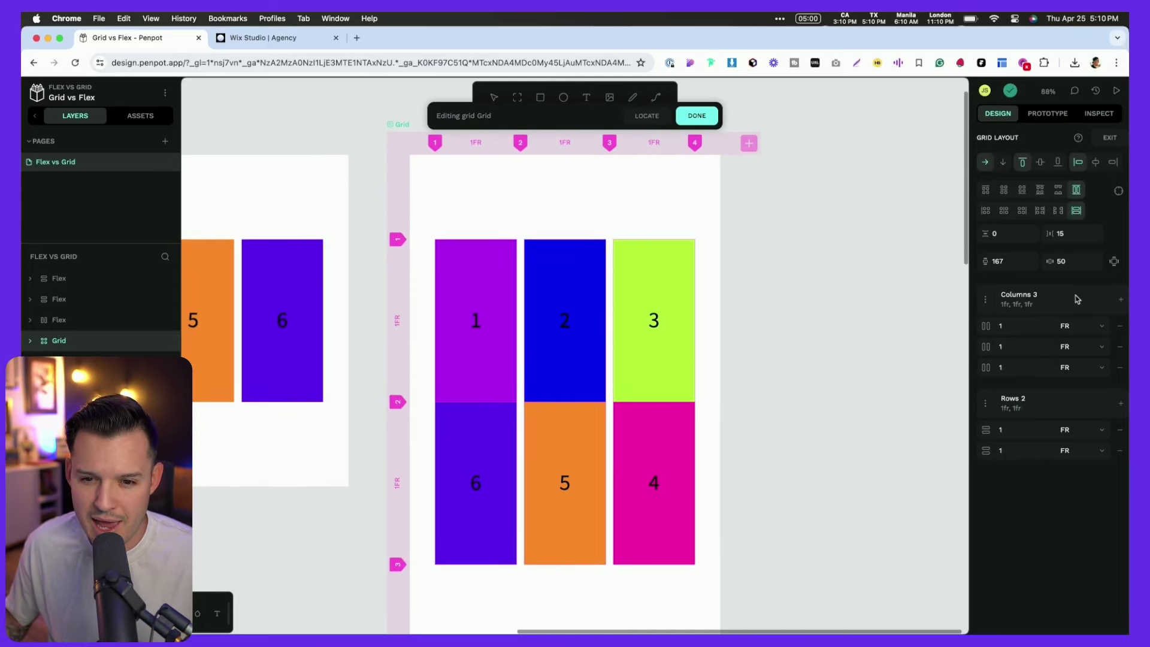
# Step: Enter 4030 in the grid's row gap field and set the column gap to 30
pyautogui.click(1009, 234)
pyautogui.write('40')
pyautogui.write('30')
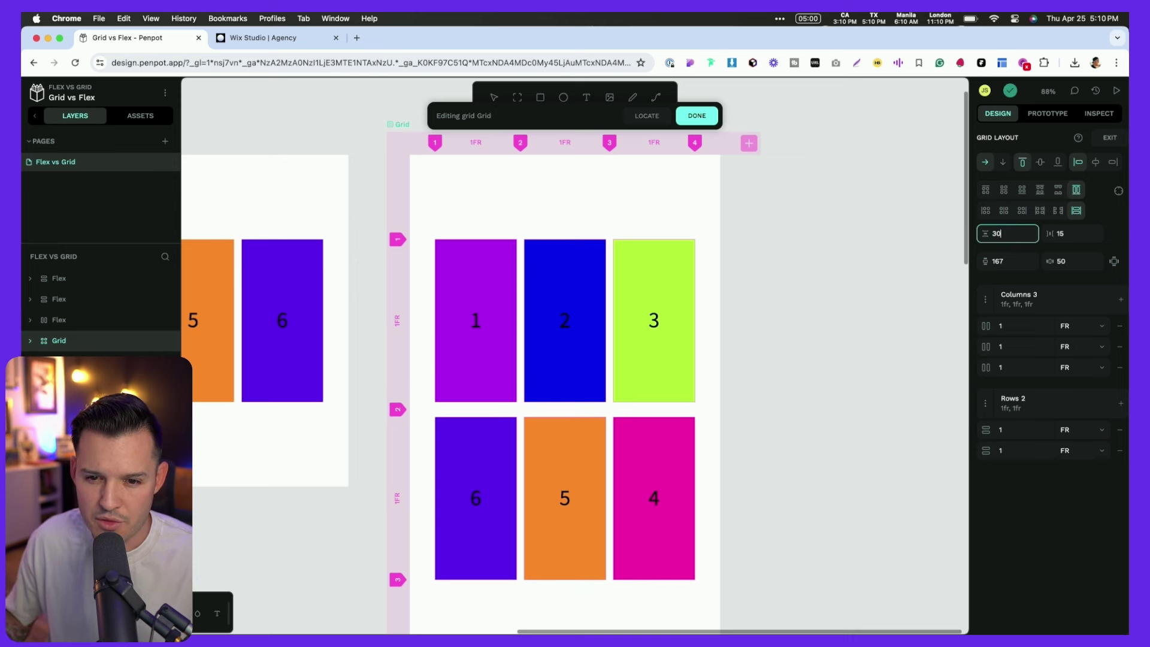
pyautogui.click(1086, 236)
pyautogui.write('31')
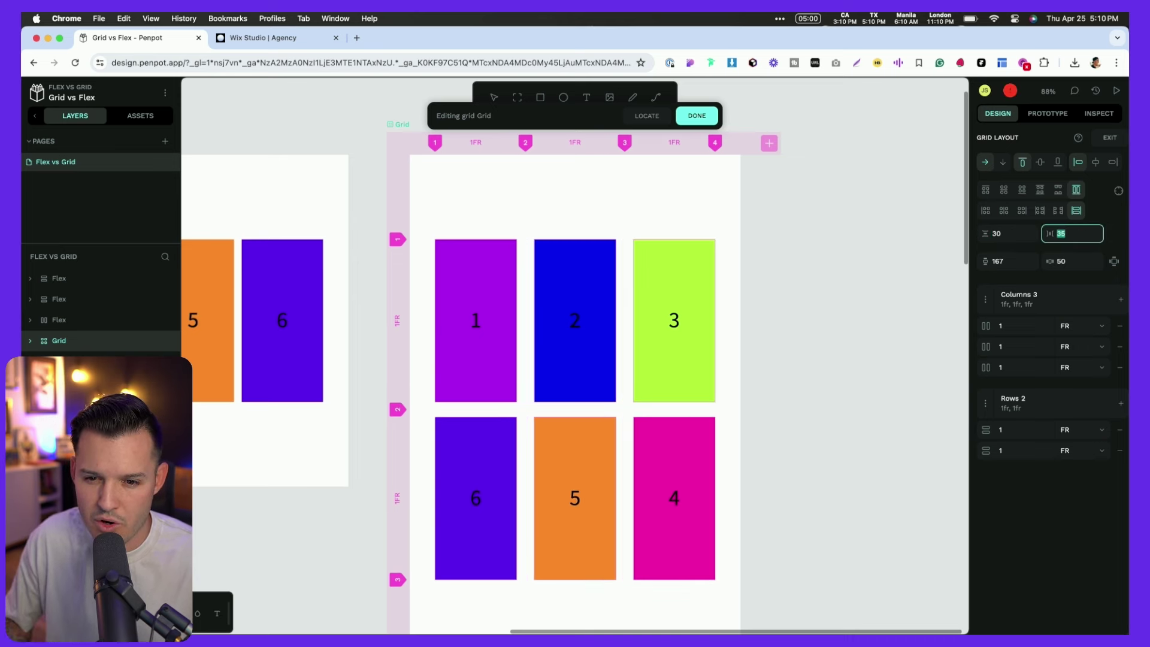
pyautogui.press('BackSpace')
pyautogui.write('0')
# Step: Exit grid editing, then try widening the Grid board and undo the resize
pyautogui.click(800, 234)
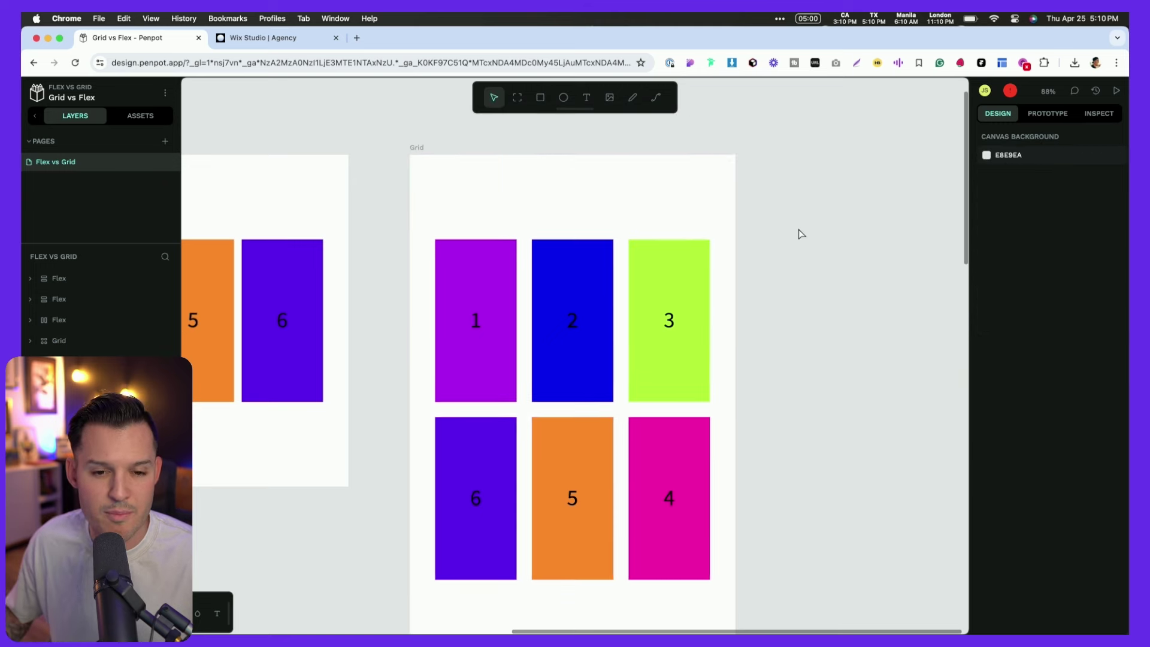
pyautogui.scroll(-2, 806, 227)
pyautogui.hscroll(-3, 832, 239)
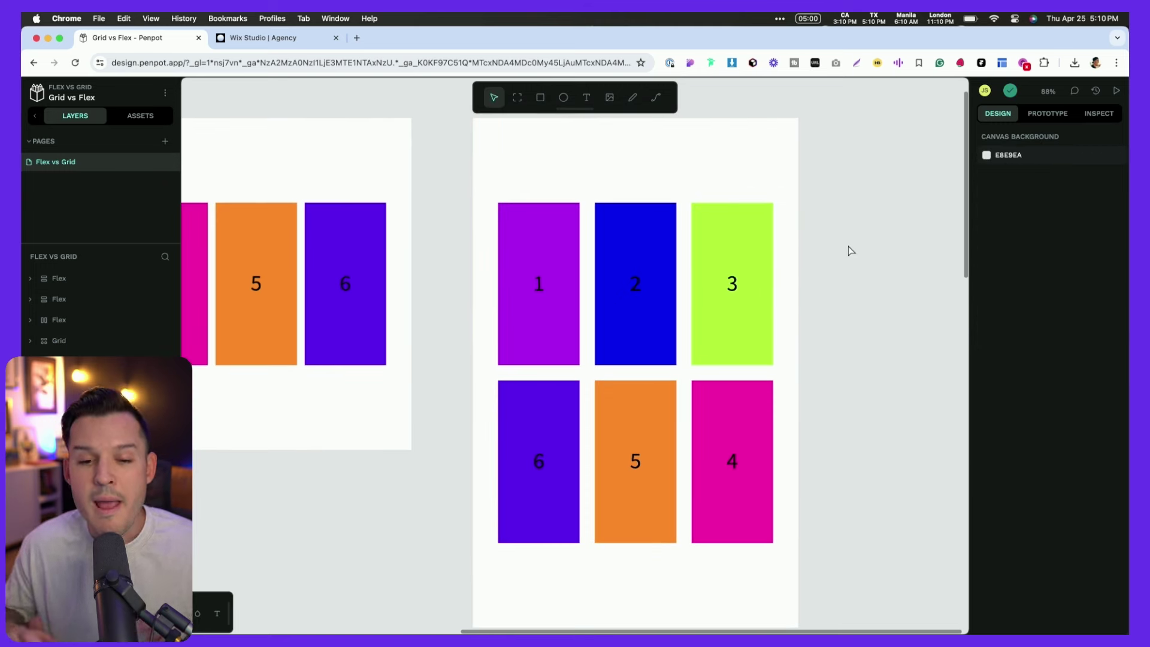
pyautogui.scroll(1, 843, 252)
pyautogui.click(480, 144)
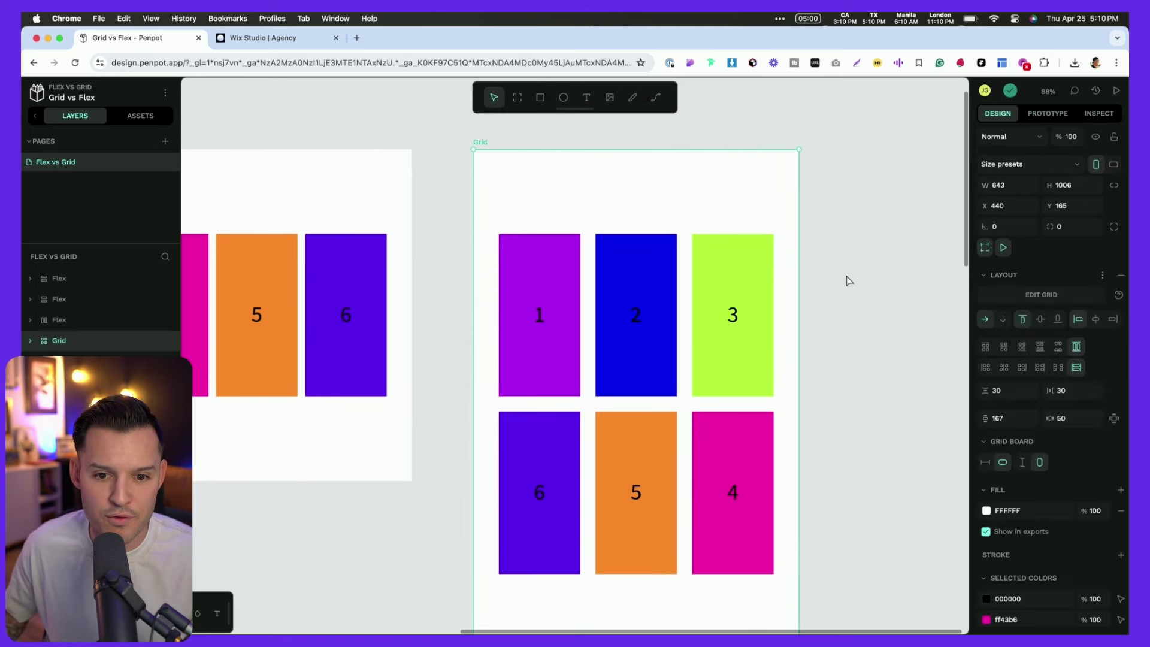
pyautogui.moveTo(799, 263); pyautogui.dragTo(860, 288)
pyautogui.press('super+z')
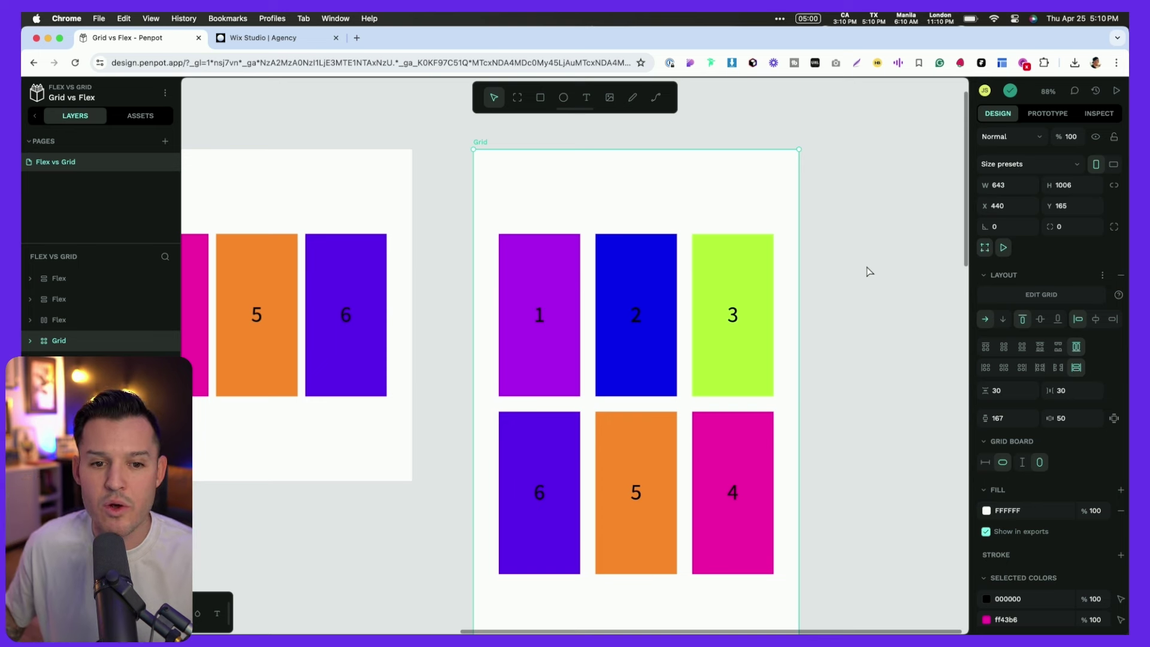
# Step: In grid editing, set box 1's cell column end to 3 so it spans two columns
pyautogui.click(1024, 294)
pyautogui.scroll(1, 839, 289)
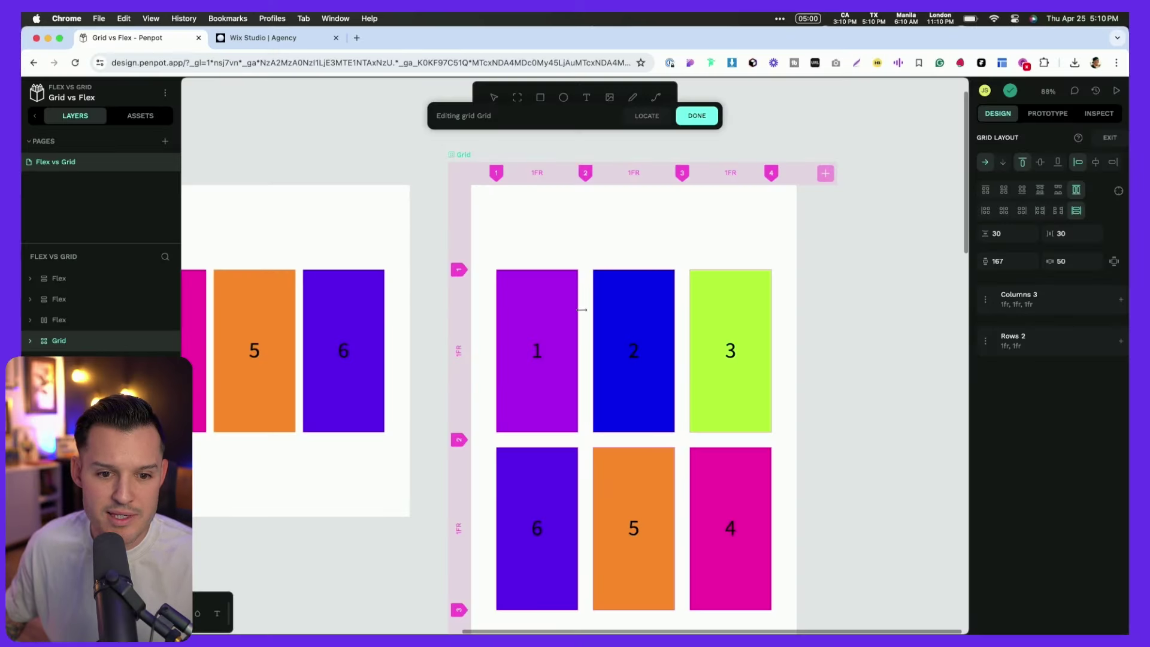
pyautogui.click(552, 315)
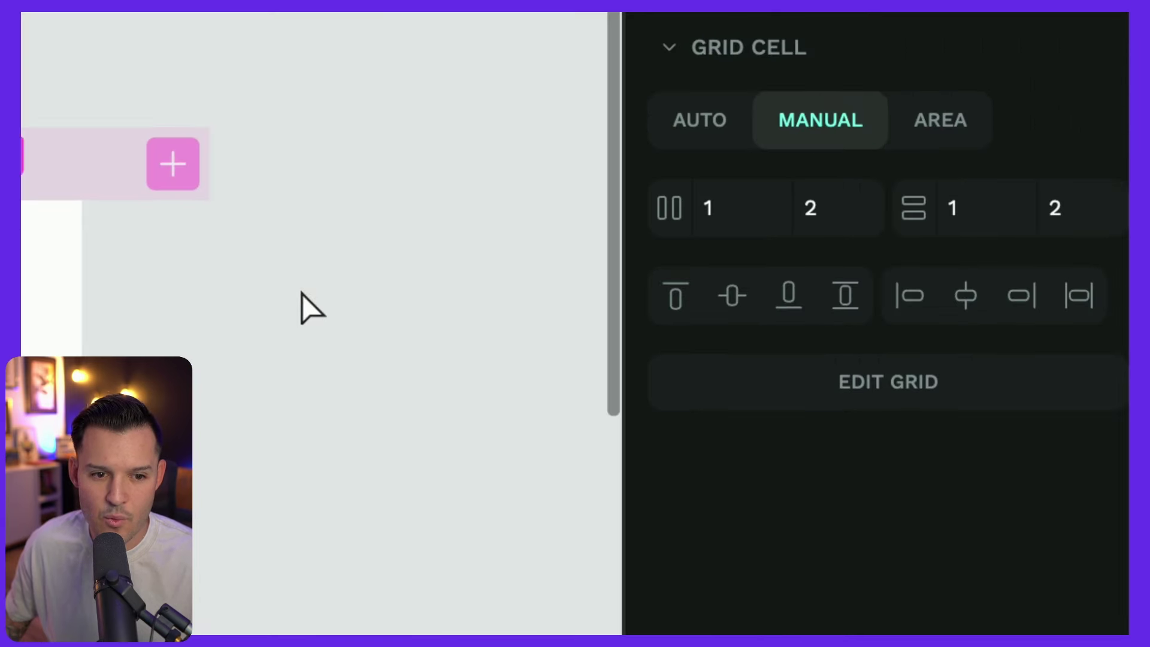
pyautogui.hscroll(-5, 875, 219)
pyautogui.scroll(-3, 875, 219)
pyautogui.hscroll(2, 323, 300)
pyautogui.scroll(-1, 353, 293)
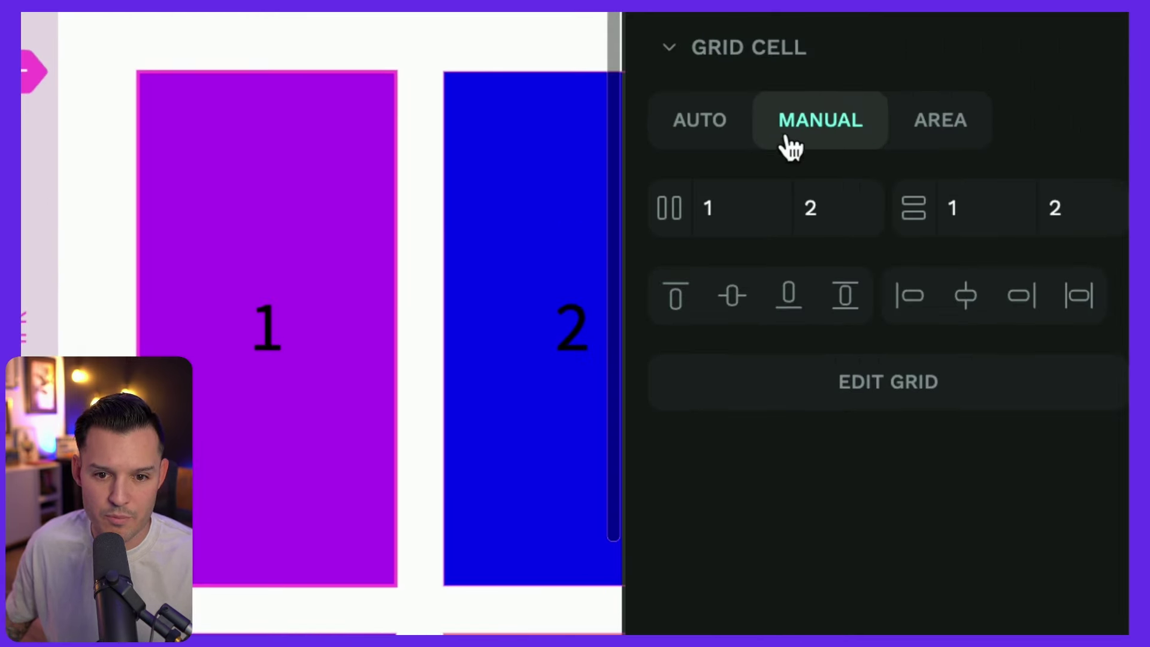
pyautogui.scroll(5, 328, 231)
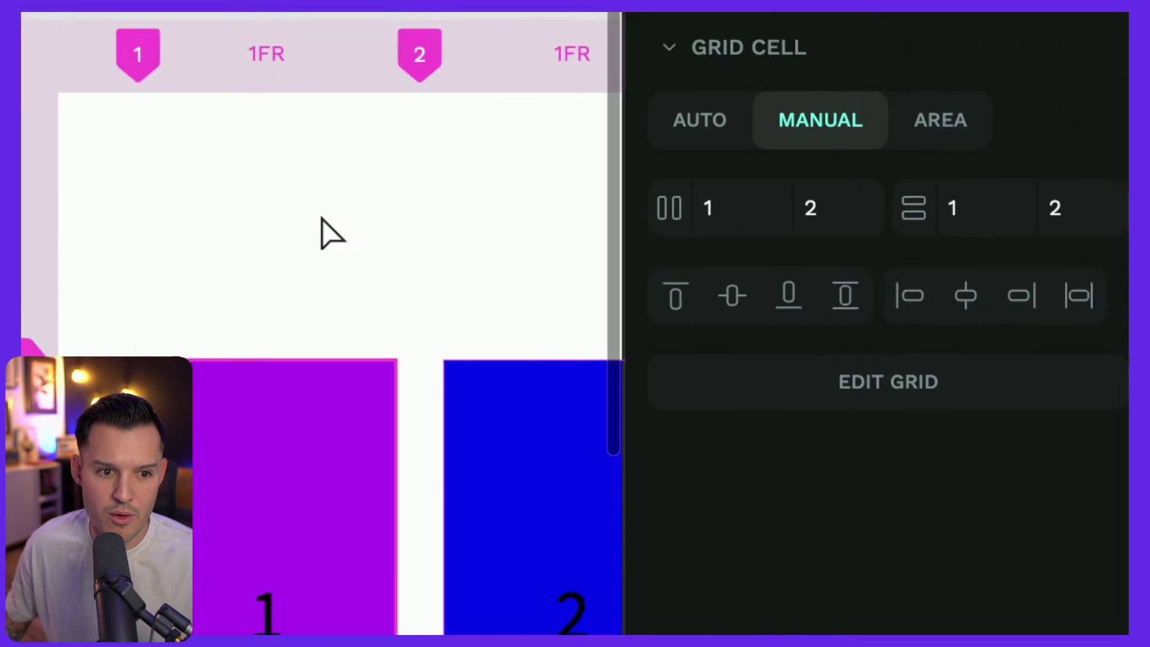
pyautogui.click(828, 231)
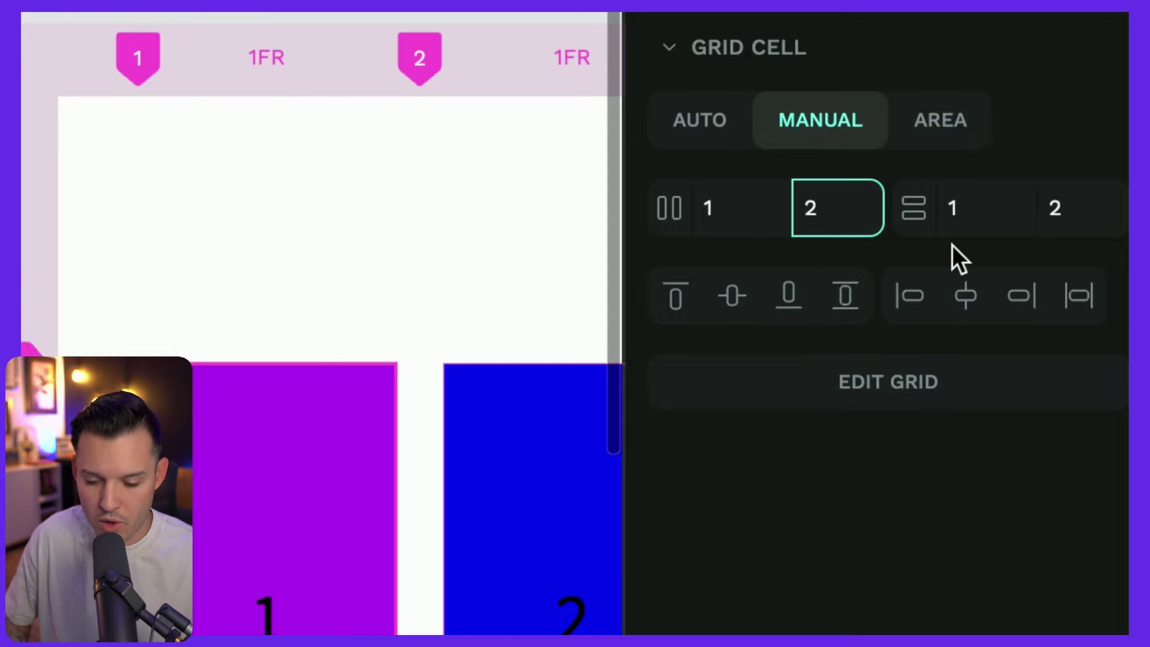
pyautogui.press('BackSpace')
pyautogui.write('3')
pyautogui.press('Tab')
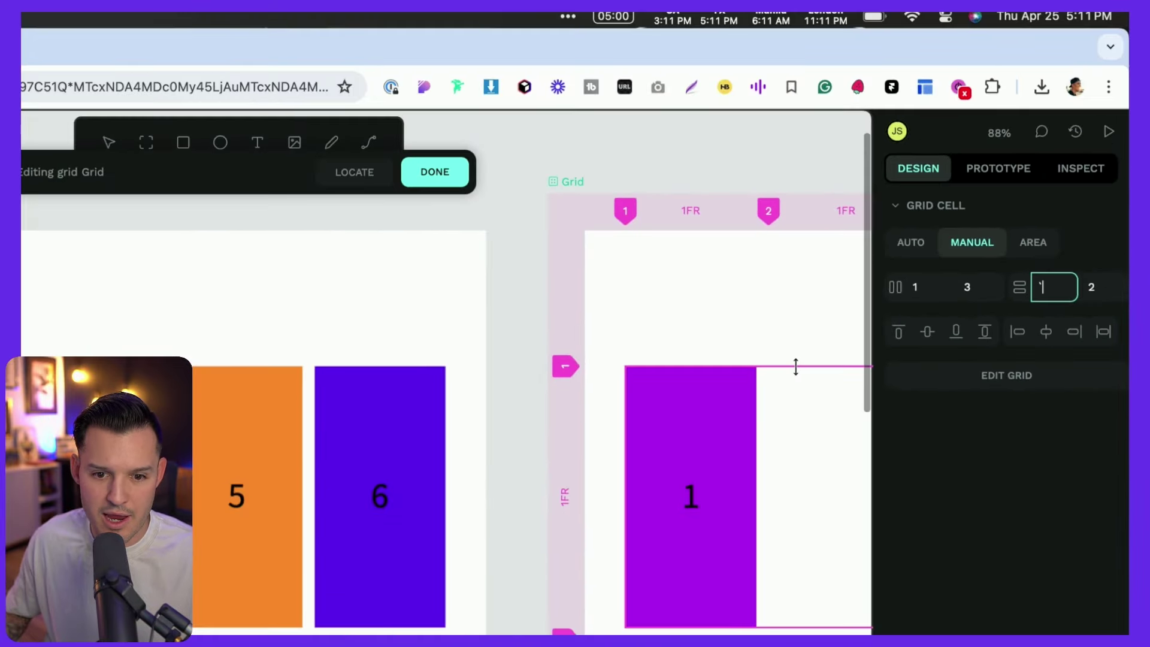
# Step: Finish grid editing and set box 1's horizontal sizing to Fill
pyautogui.scroll(3, 795, 367)
pyautogui.scroll(-6, 795, 367)
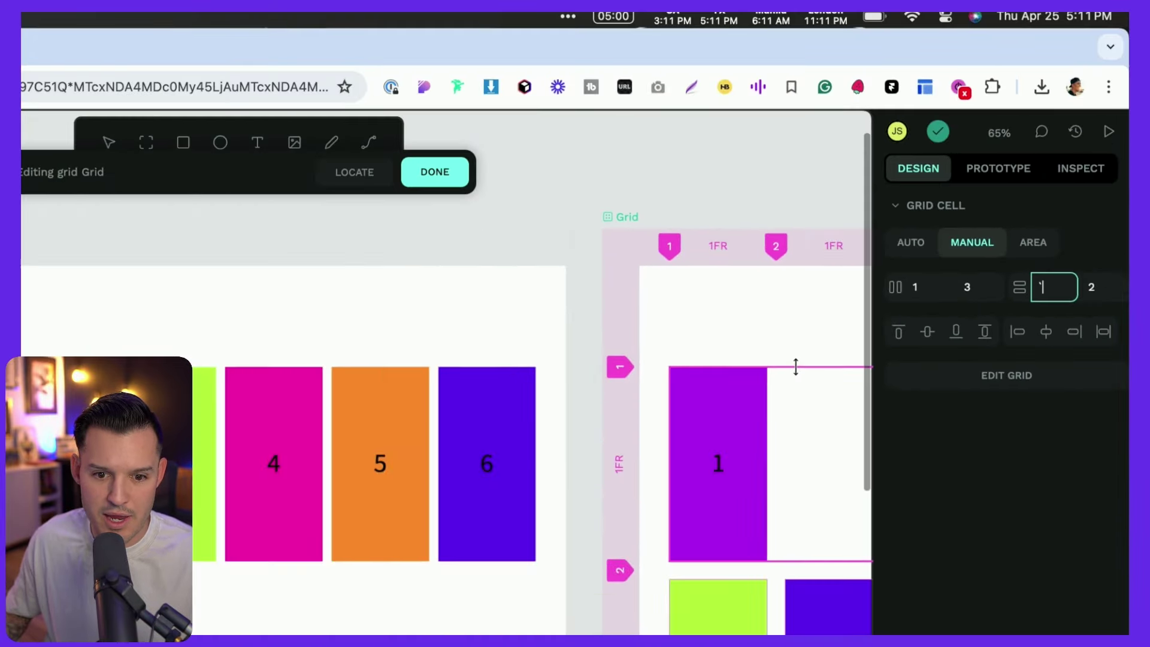
pyautogui.scroll(-3, 803, 378)
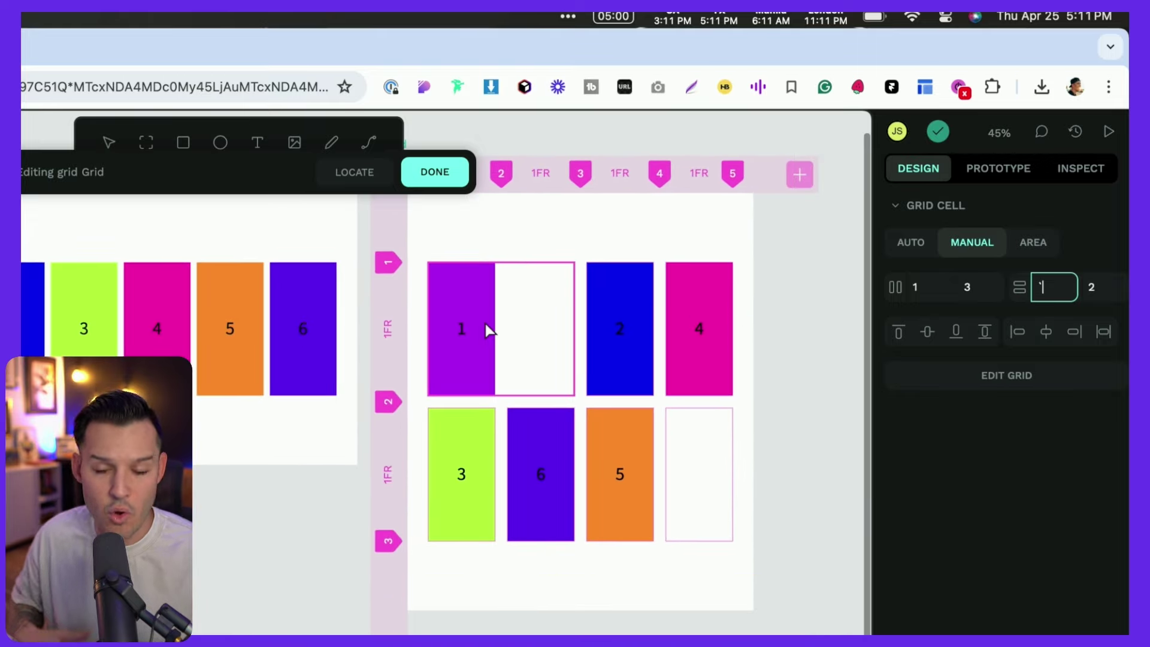
pyautogui.click(478, 325)
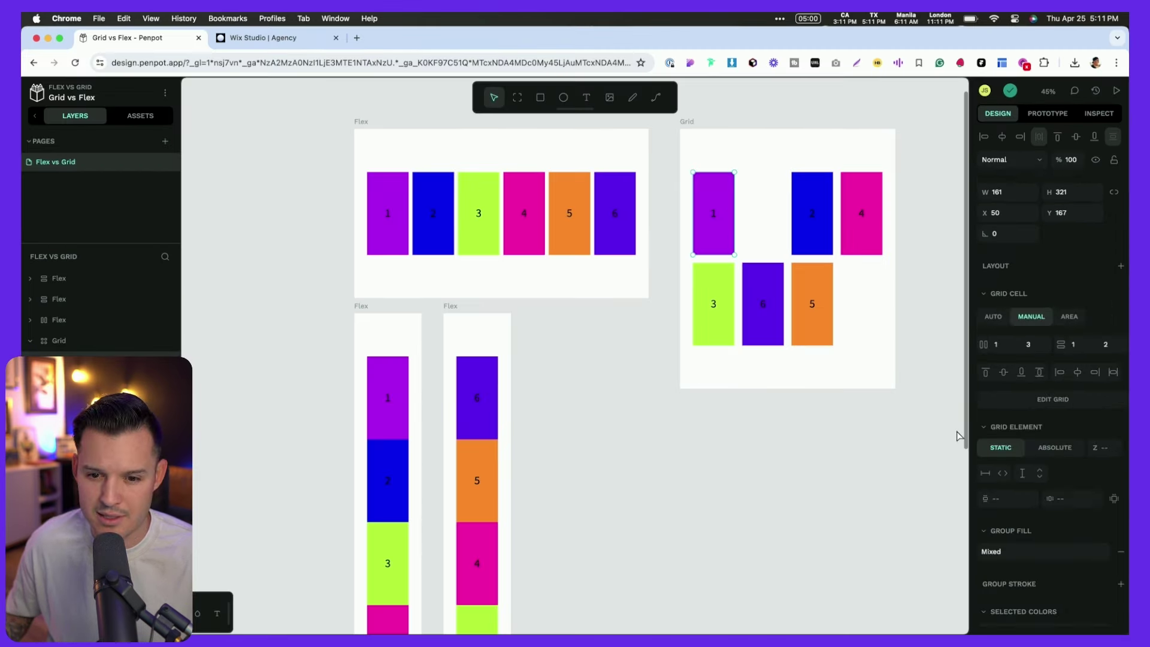
pyautogui.click(1003, 476)
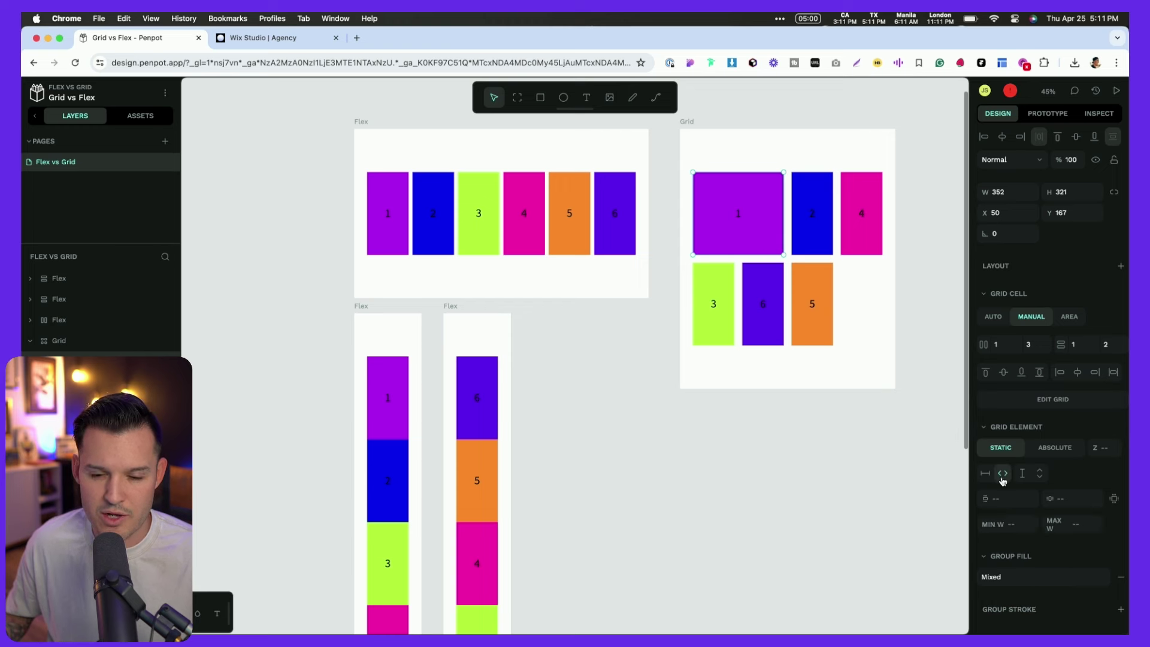
pyautogui.hscroll(3, 878, 411)
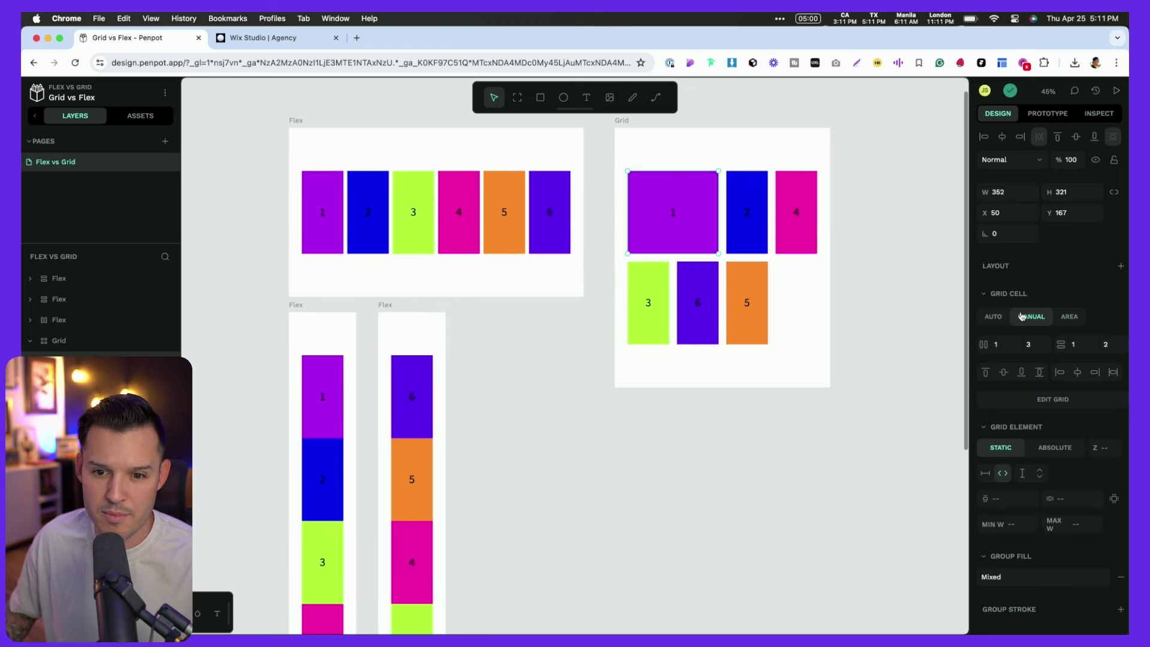
# Step: Reopen grid editing and set box 2's cell row end to 3 to span both rows
pyautogui.click(655, 157)
pyautogui.click(1055, 302)
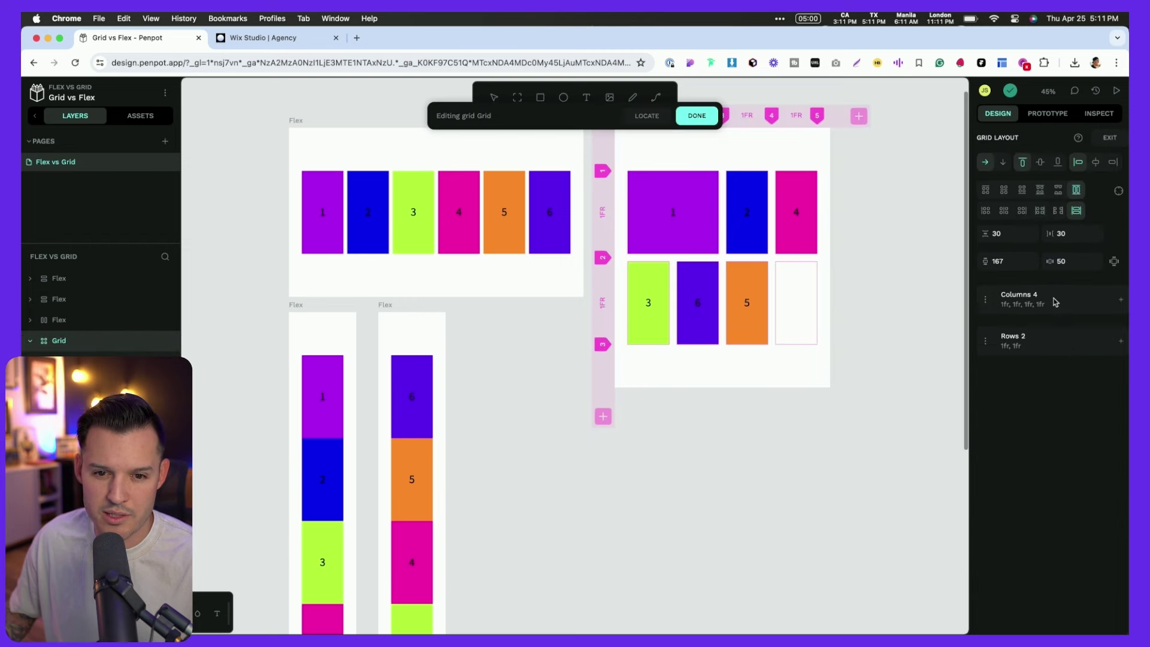
pyautogui.click(750, 224)
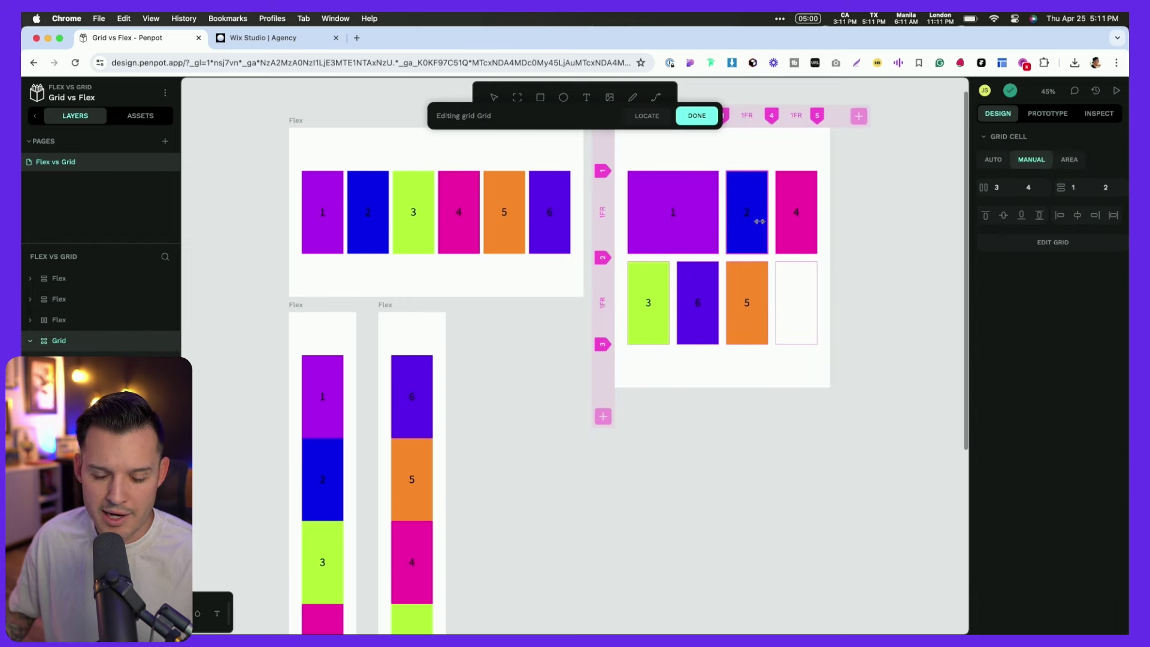
pyautogui.scroll(-3, 763, 226)
pyautogui.scroll(8, 762, 227)
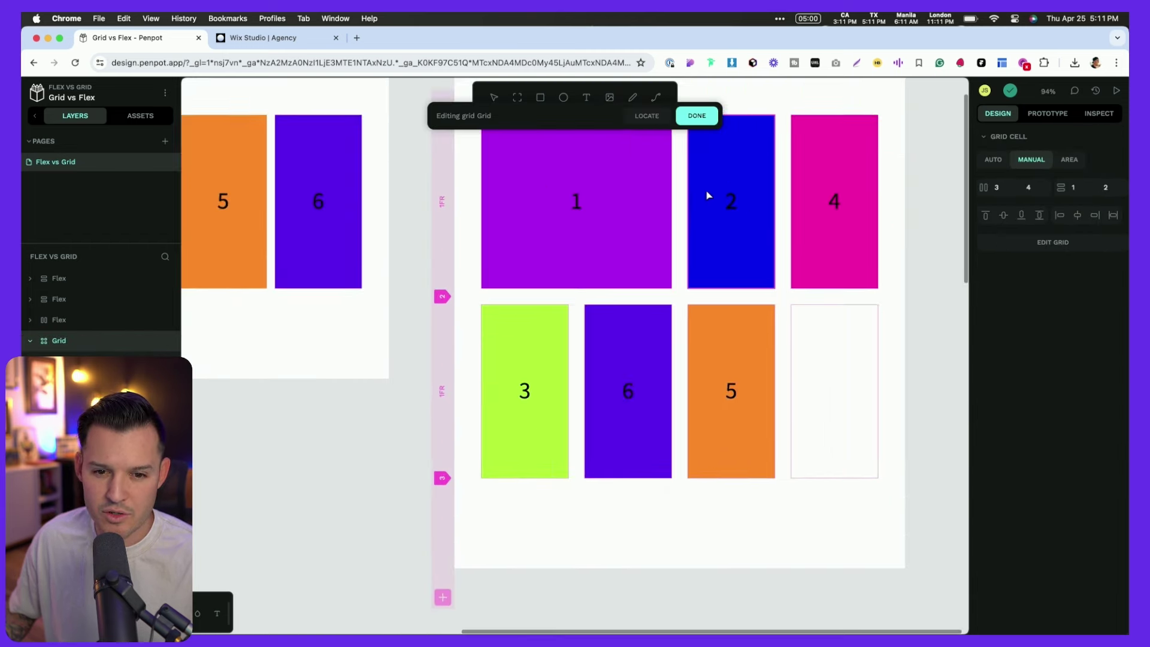
pyautogui.scroll(2, 707, 211)
pyautogui.hscroll(1, 714, 216)
pyautogui.scroll(-1, 701, 282)
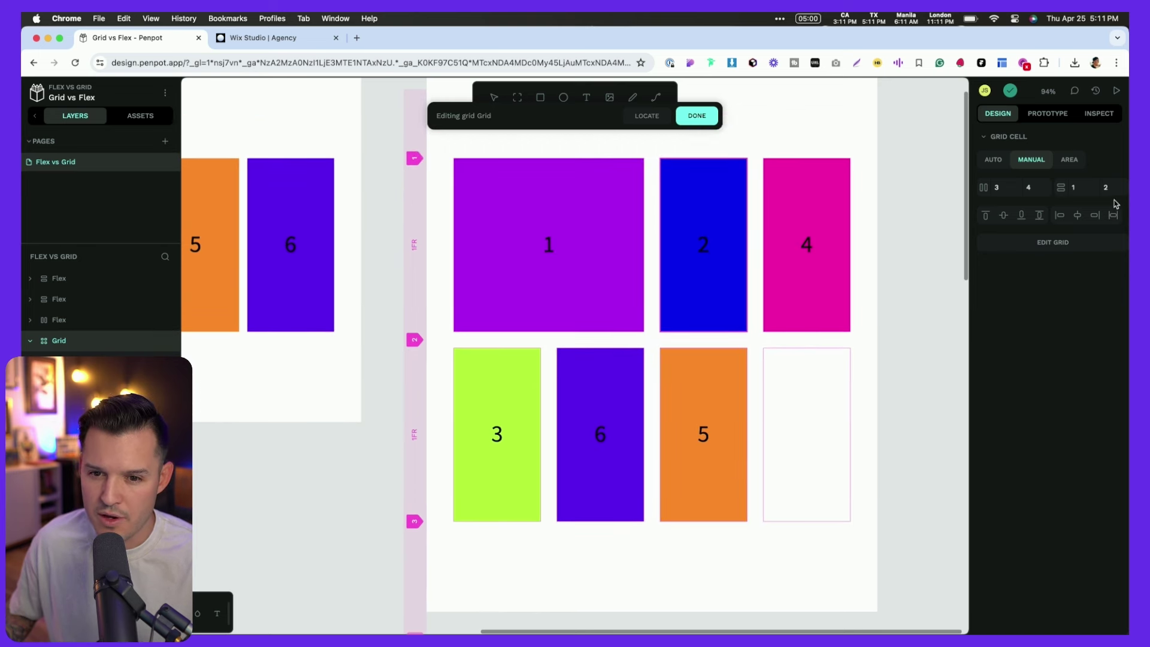
pyautogui.press('Up')
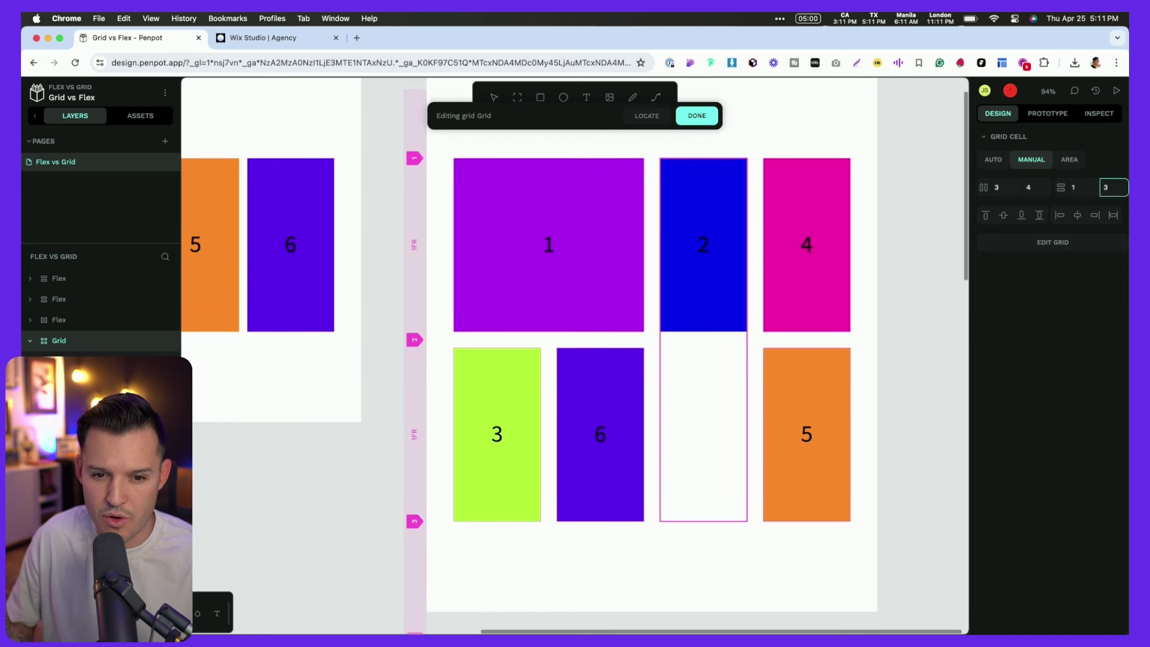
# Step: Finish grid editing and set box 2's vertical sizing to Fill
pyautogui.click(682, 122)
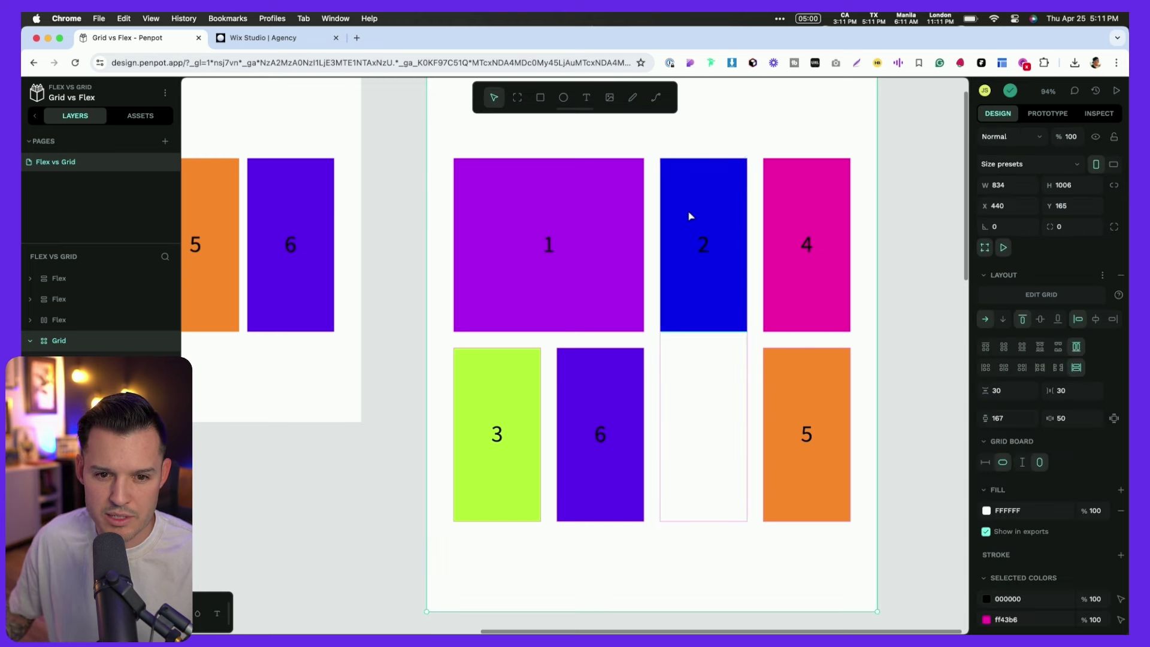
pyautogui.click(690, 216)
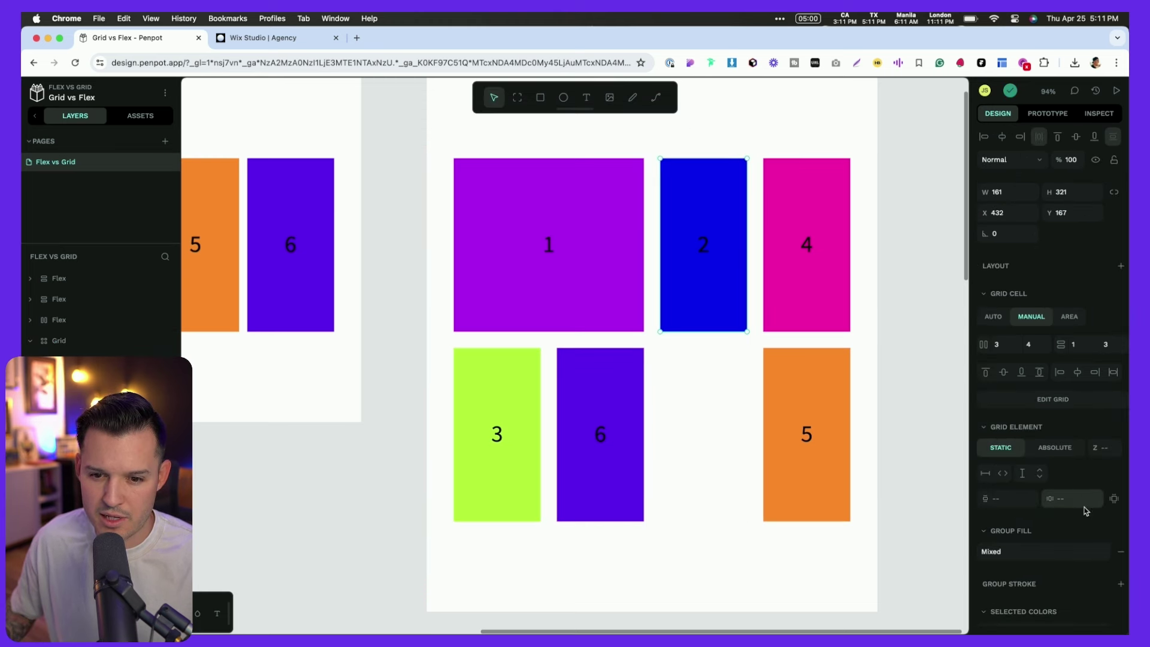
pyautogui.click(1042, 474)
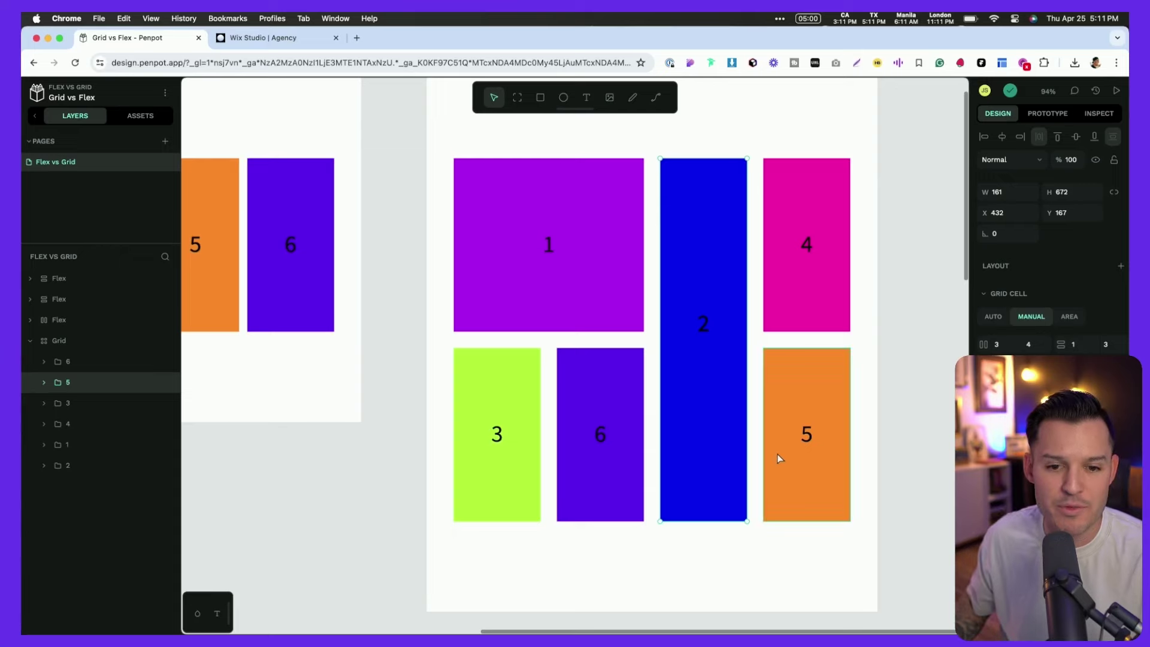
pyautogui.scroll(-5, 780, 458)
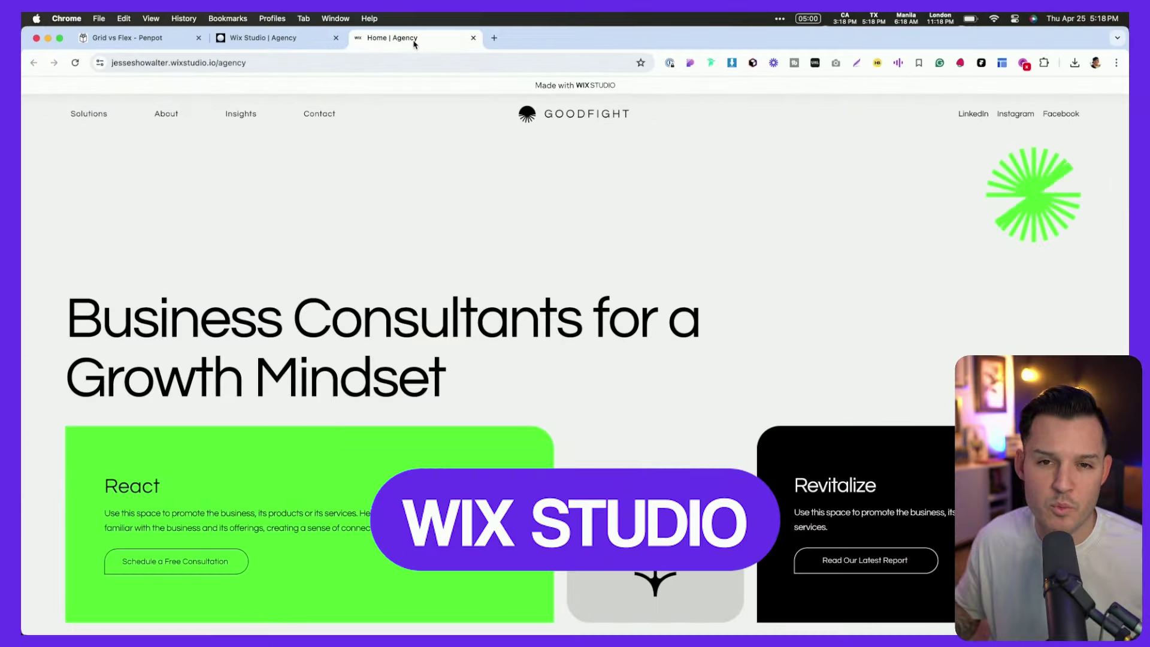
# Step: Scroll the published Agency site, then open its GOODFIGHT homepage in the Wix Studio editor
pyautogui.scroll(-5, 566, 322)
pyautogui.scroll(1, 567, 325)
pyautogui.scroll(-15, 566, 326)
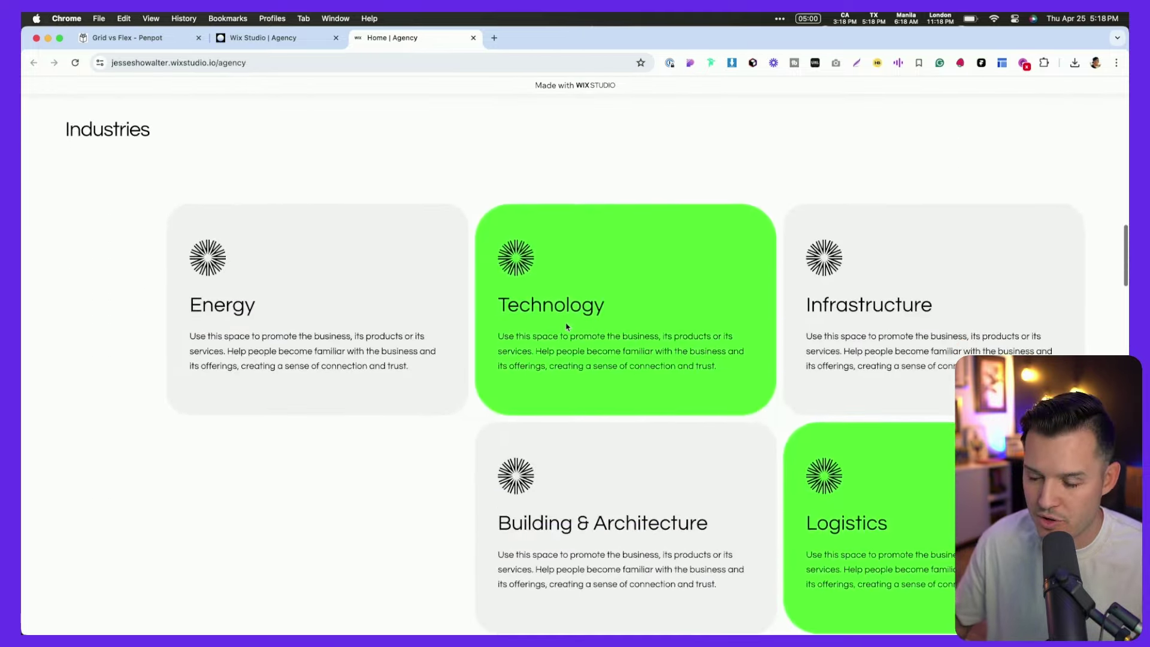
pyautogui.scroll(20, 566, 326)
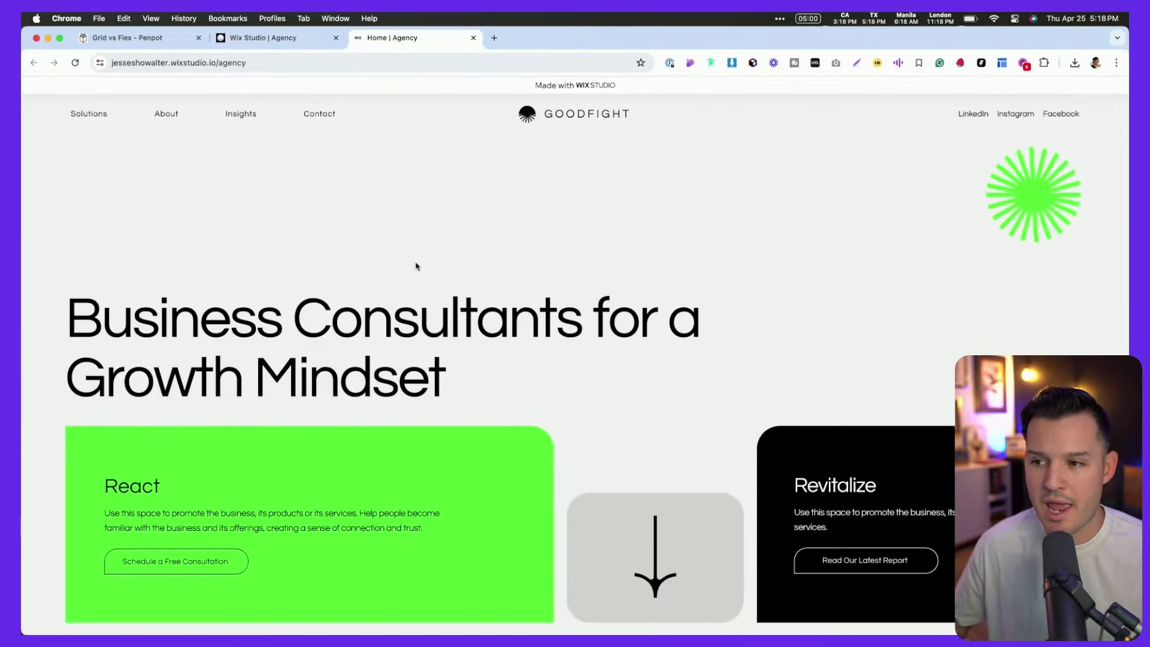
pyautogui.click(286, 42)
pyautogui.scroll(-10, 286, 346)
# Step: Insert a new blank section directly above the Industries section
pyautogui.scroll(-5, 285, 346)
pyautogui.click(267, 357)
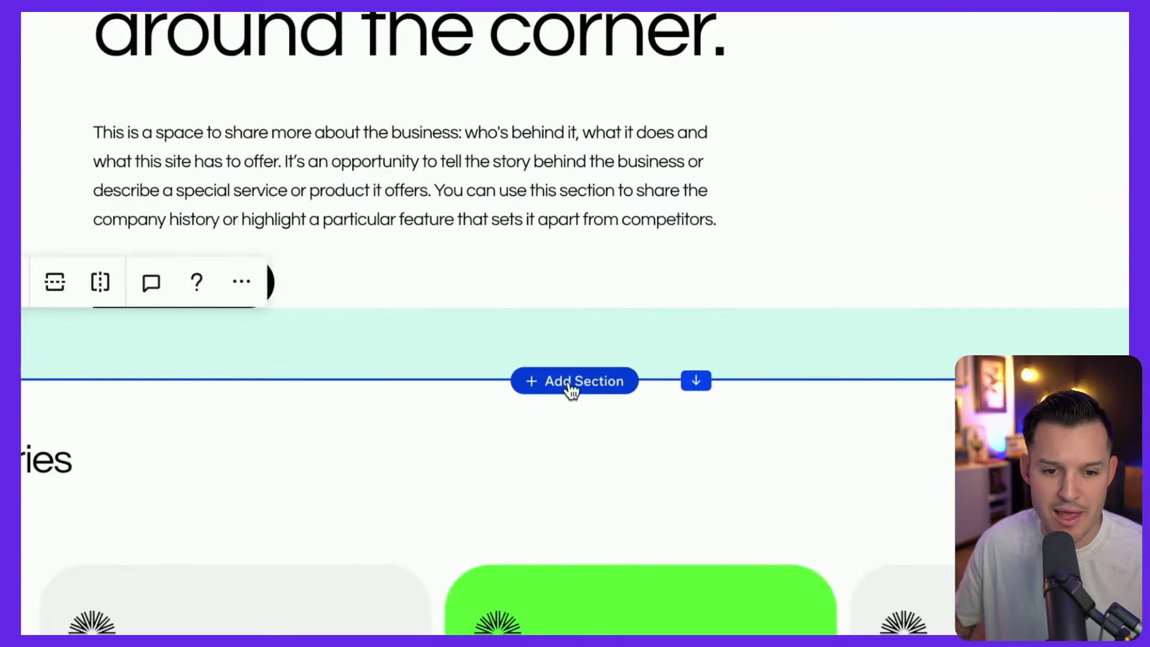
pyautogui.click(563, 387)
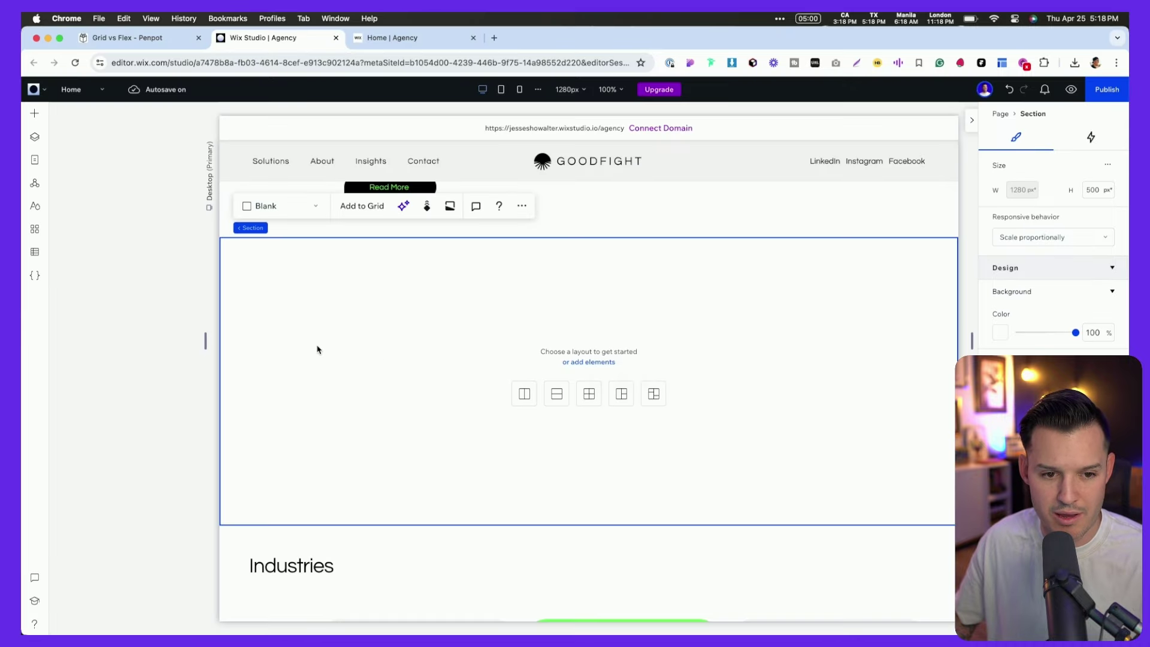
# Step: Paste the dark Revitalize card on the left and a second copy beside it
pyautogui.press('super+v')
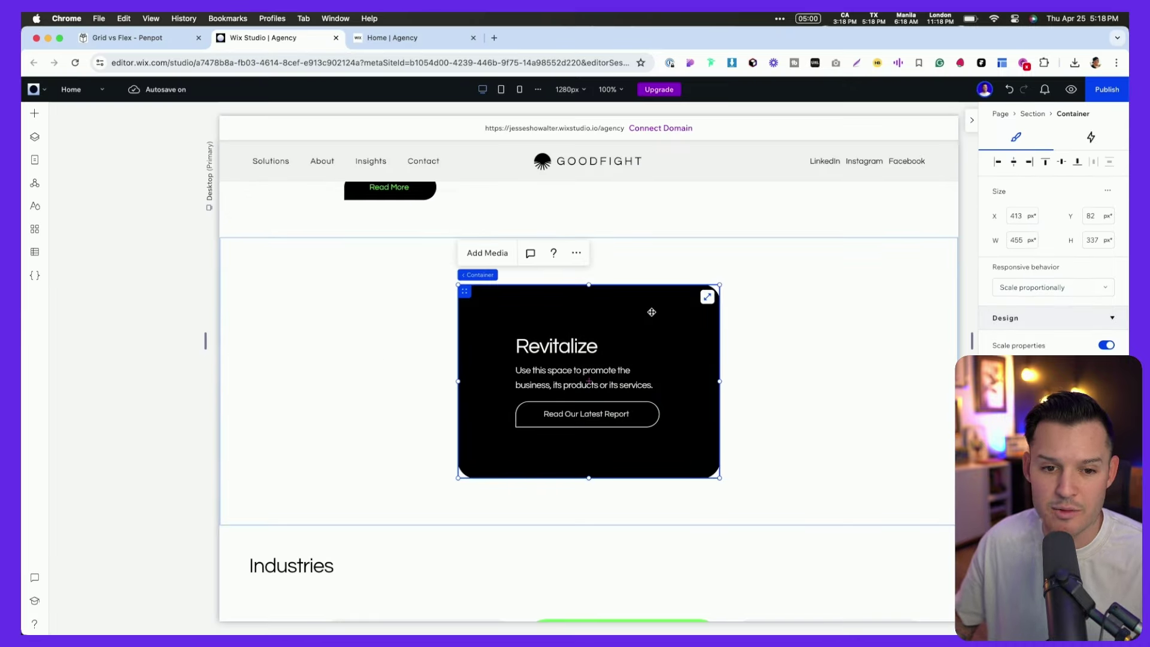
pyautogui.moveTo(650, 311); pyautogui.dragTo(824, 339)
pyautogui.click(642, 331)
pyautogui.press('super+v')
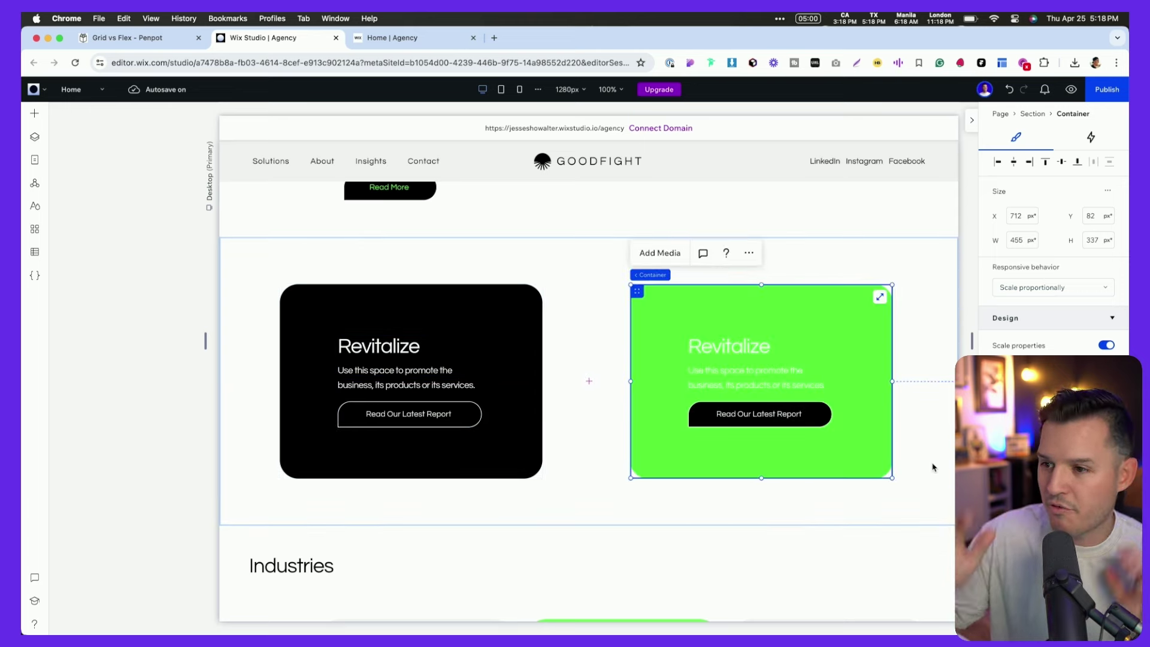
pyautogui.click(553, 296)
pyautogui.click(501, 293)
pyautogui.keyDown('shift'); pyautogui.click(651, 295); pyautogui.keyUp('shift')
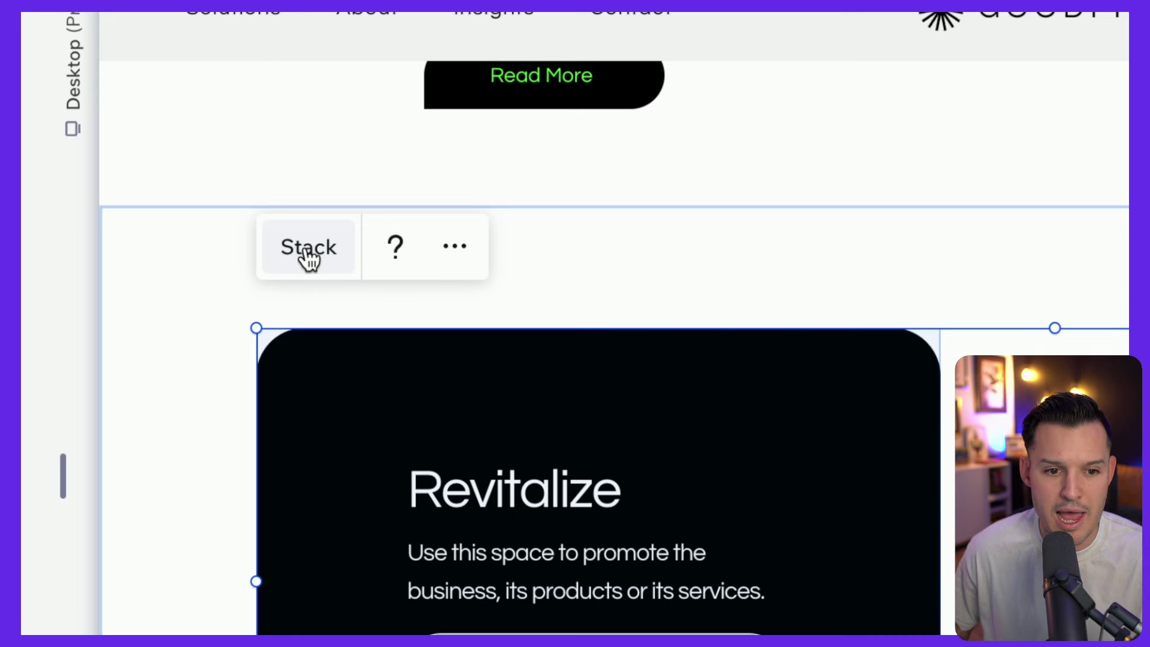
pyautogui.click(305, 248)
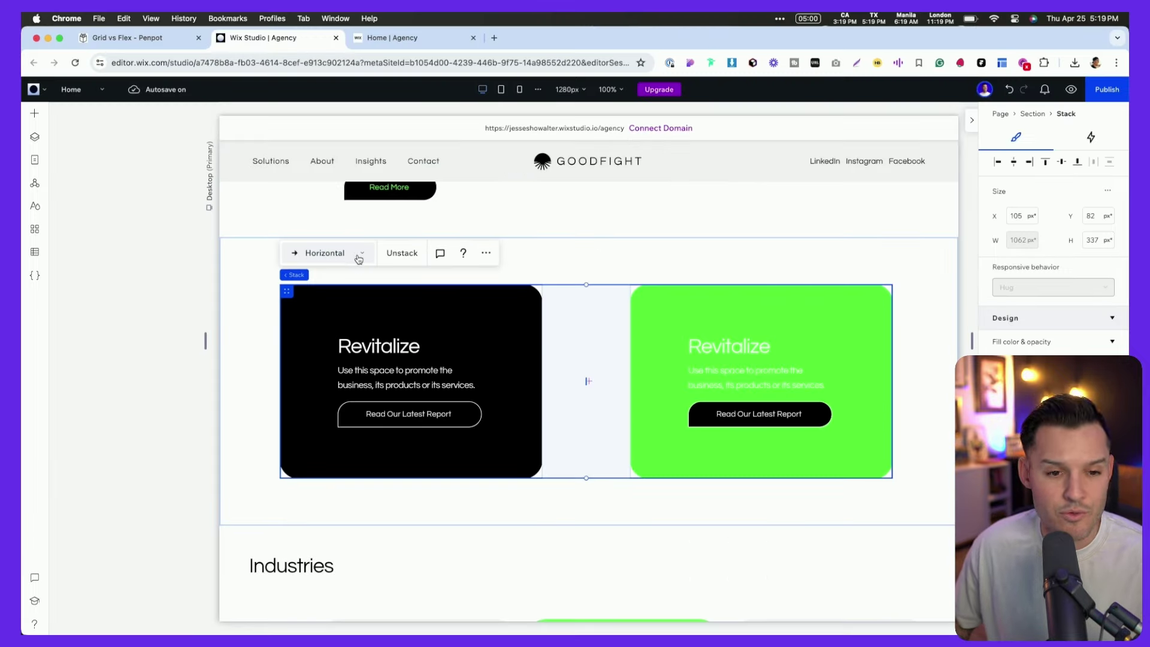
pyautogui.click(358, 259)
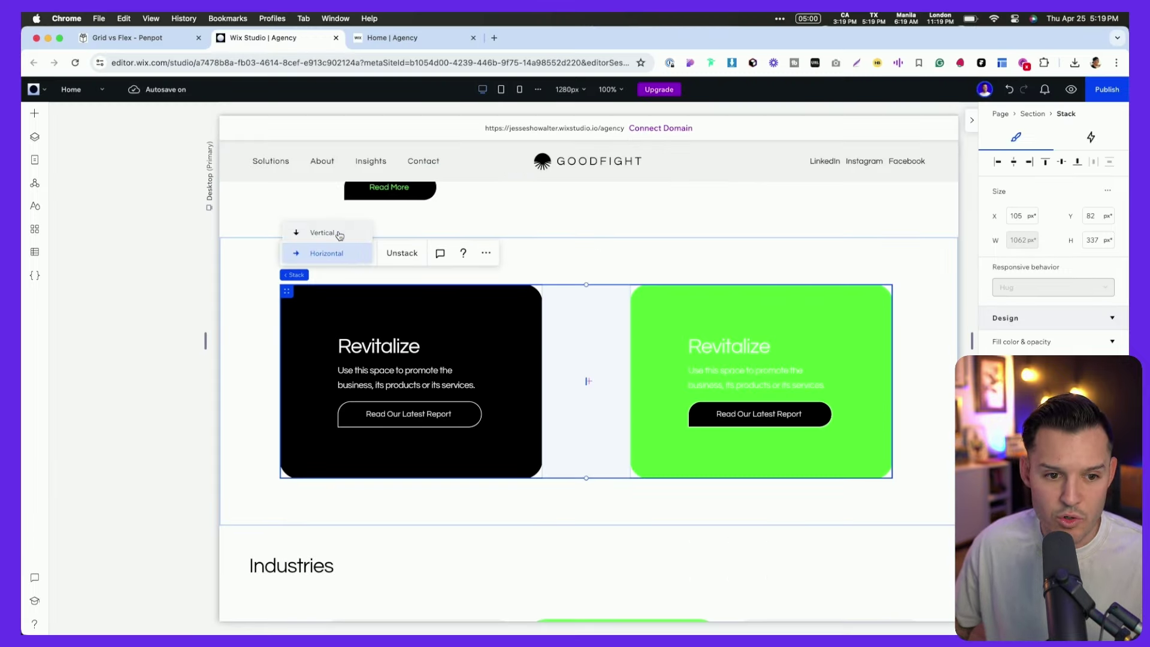
pyautogui.click(340, 235)
pyautogui.click(669, 265)
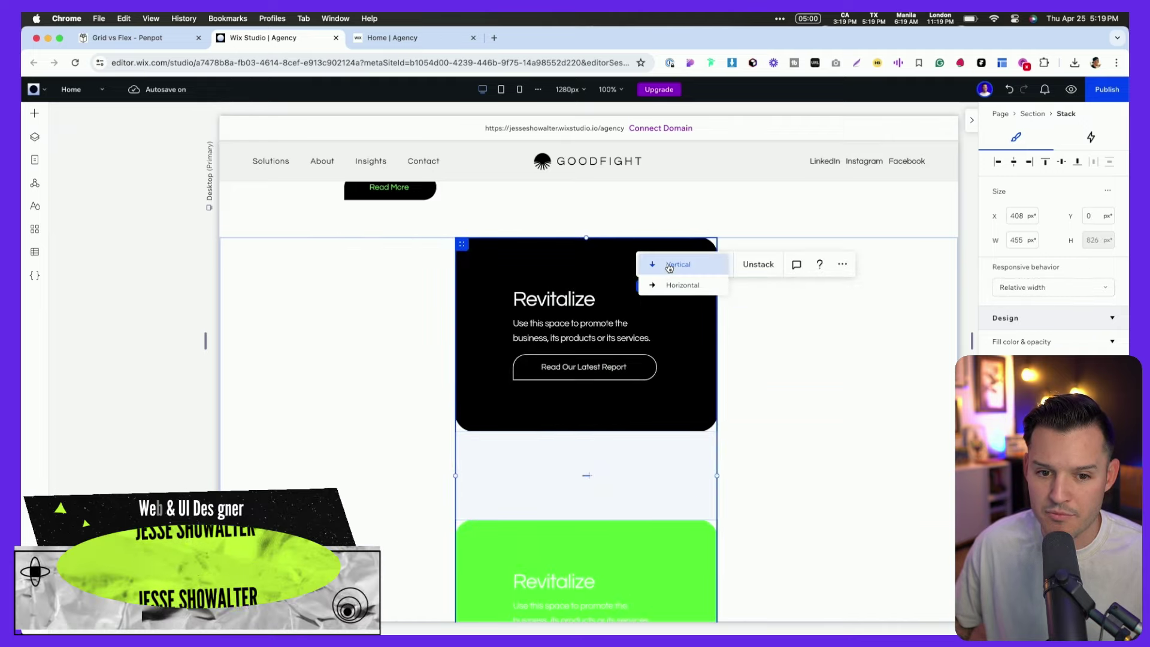
pyautogui.click(682, 286)
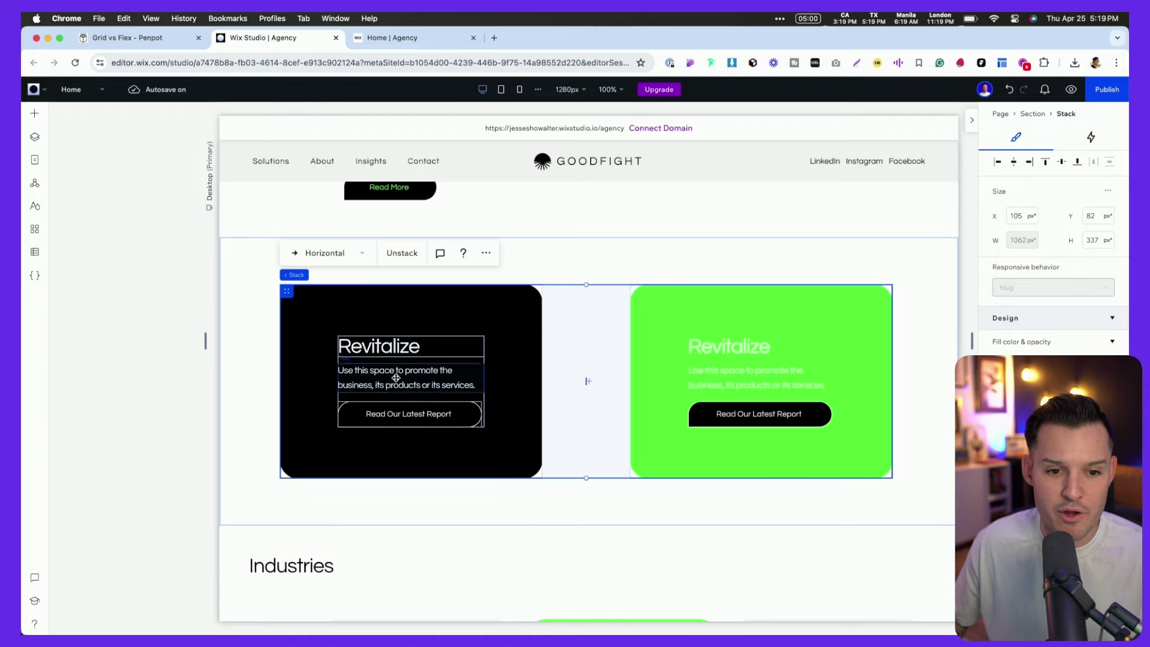
pyautogui.click(418, 361)
pyautogui.scroll(-2, 390, 359)
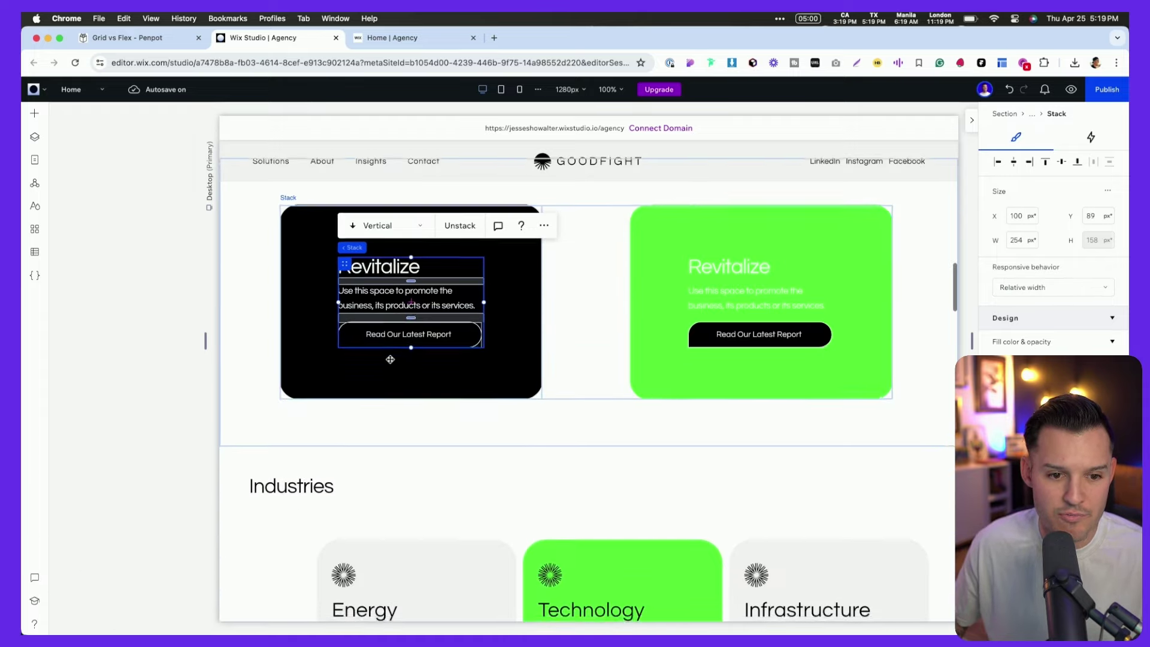
pyautogui.scroll(2, 390, 359)
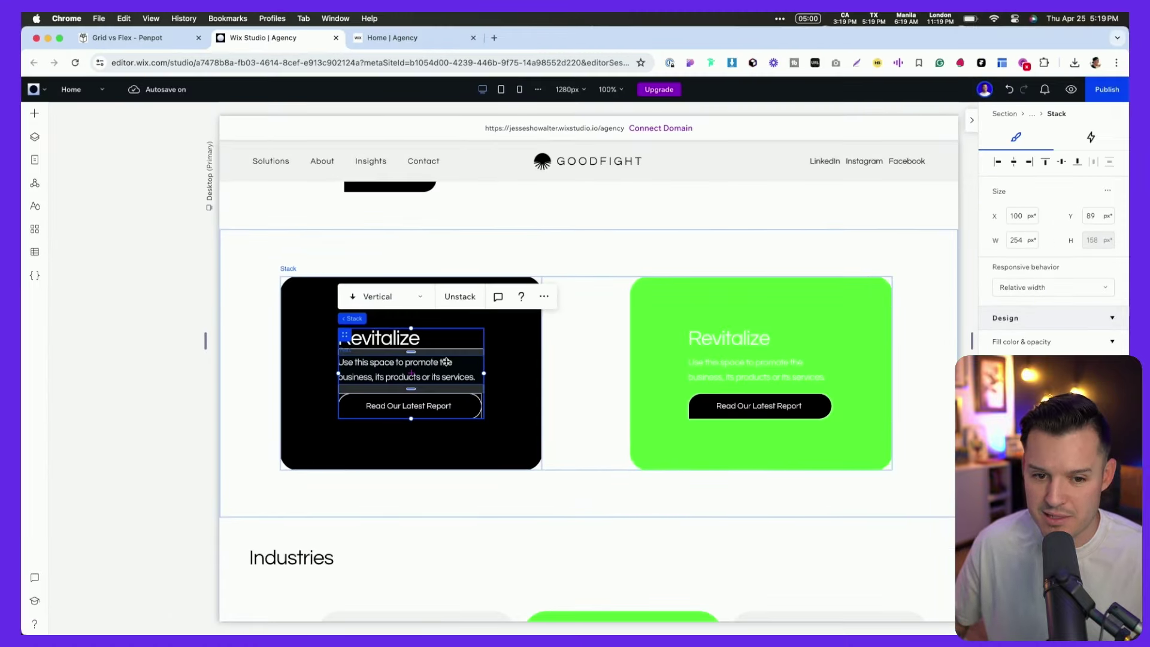
pyautogui.click(607, 367)
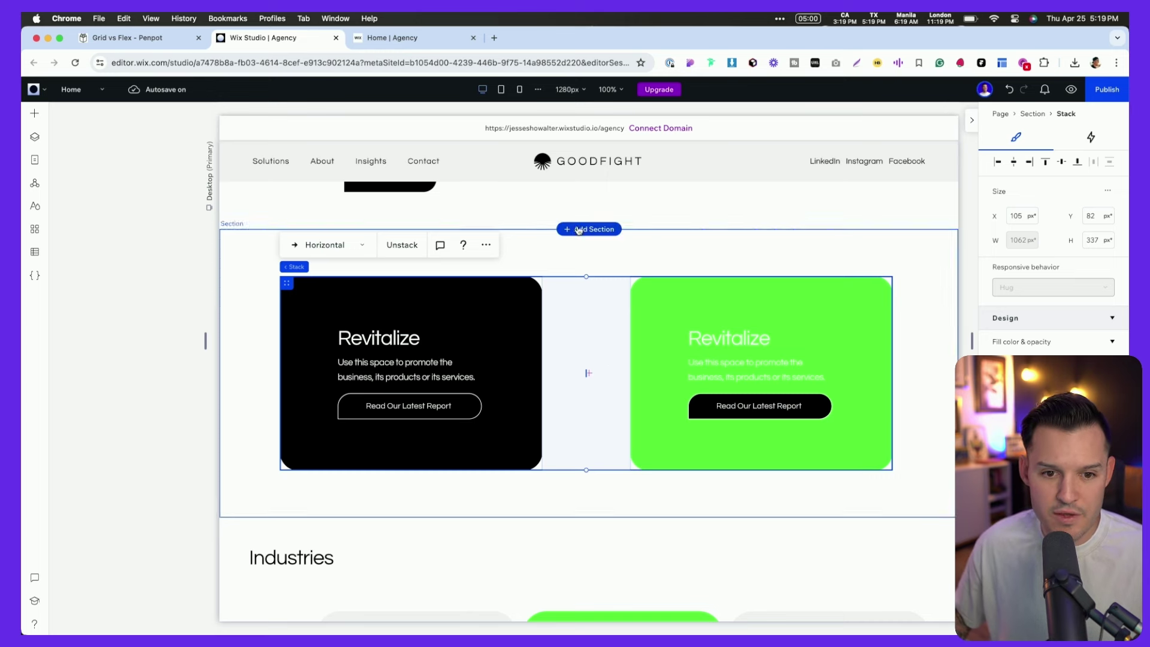
# Step: Insert a new blank section and give it a two-column grid layout
pyautogui.click(564, 219)
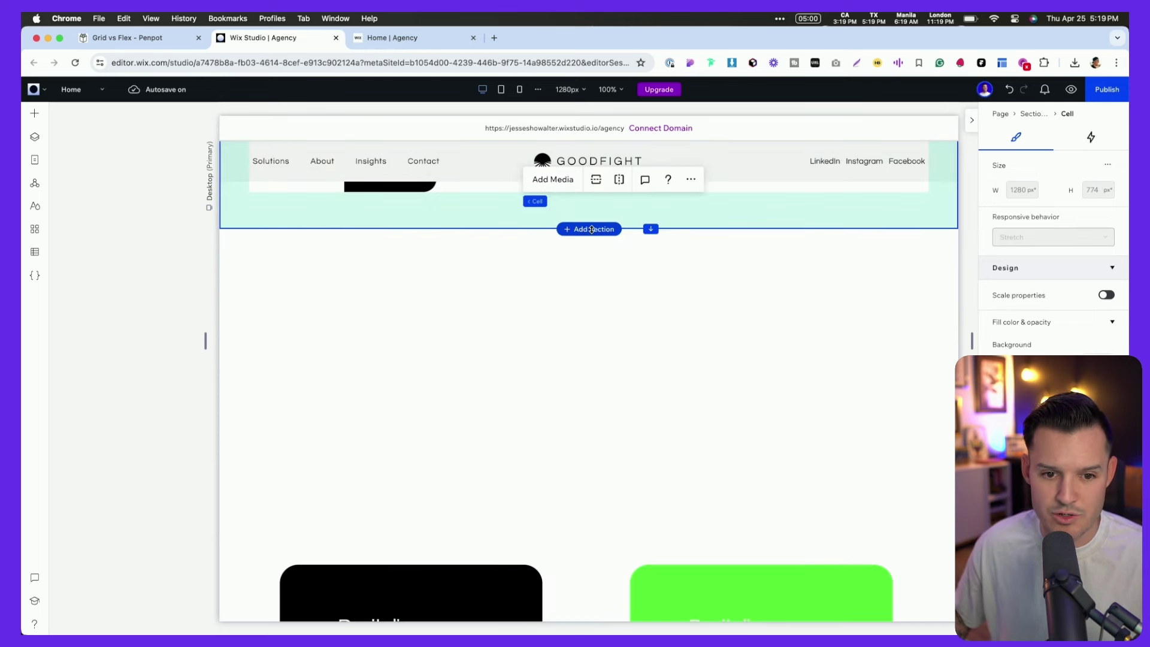
pyautogui.click(592, 230)
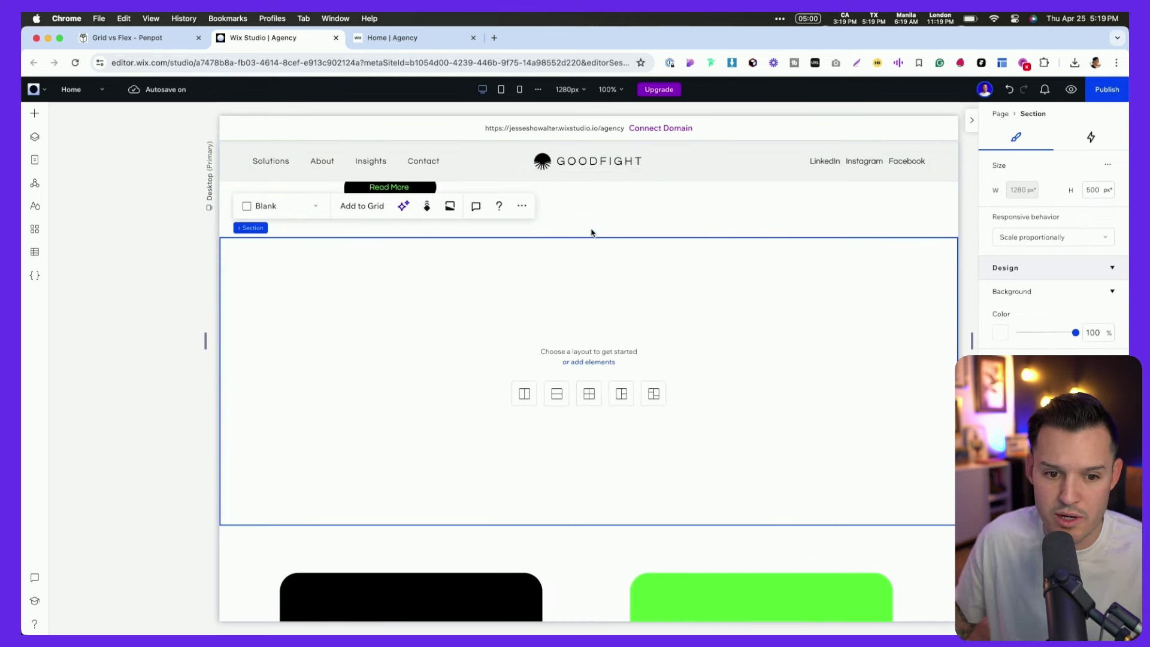
pyautogui.click(524, 396)
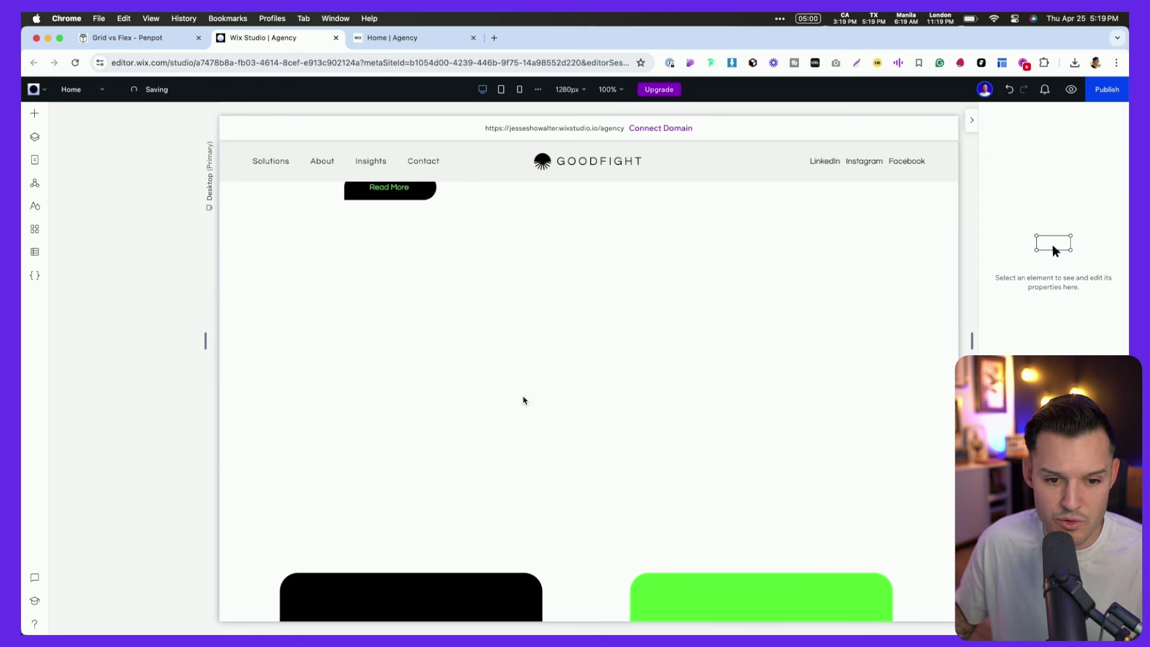
# Step: Move the black Revitalize card into the left grid cell and the green card into the right
pyautogui.scroll(-3, 524, 388)
pyautogui.click(508, 481)
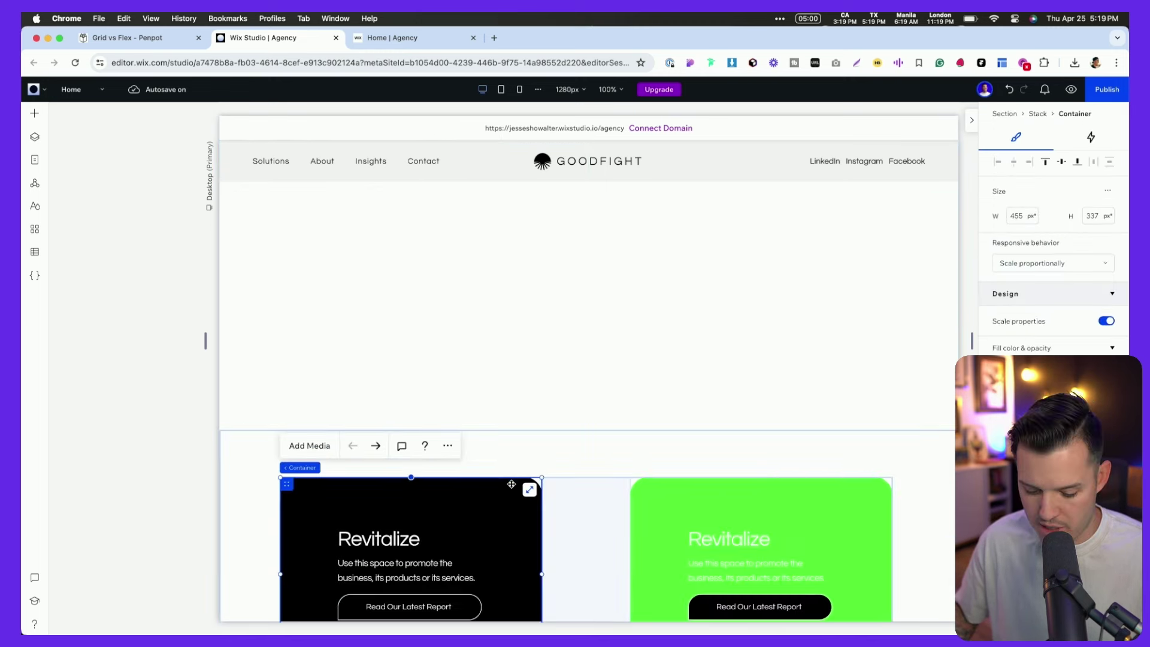
pyautogui.moveTo(511, 484); pyautogui.dragTo(421, 322)
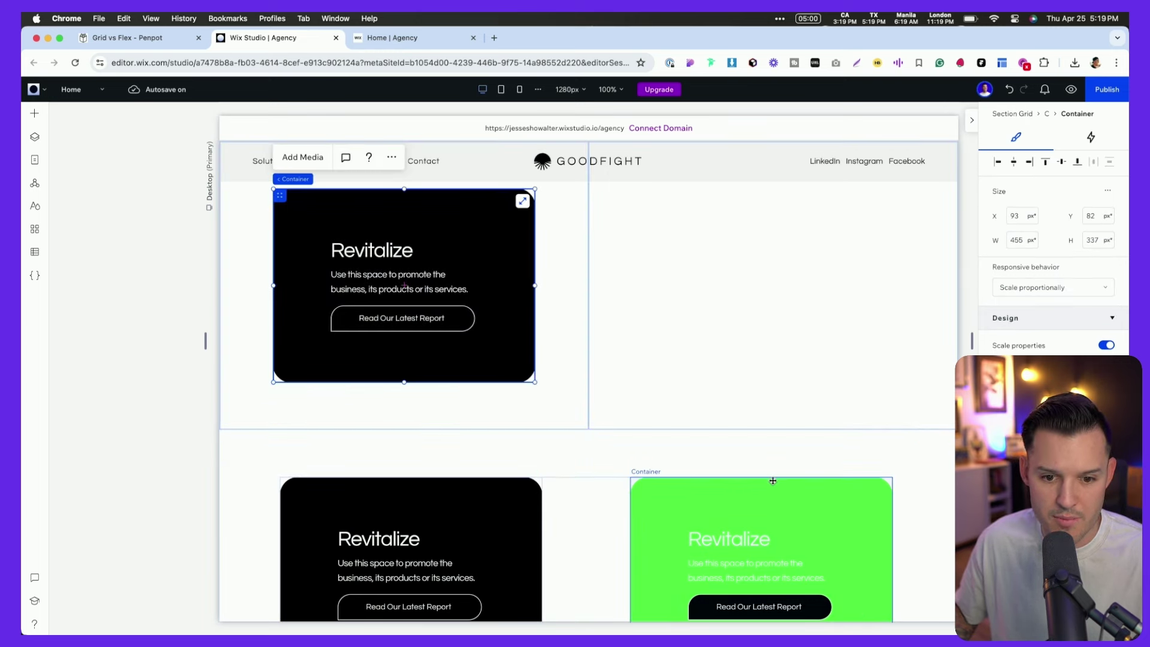
pyautogui.click(773, 481)
pyautogui.moveTo(765, 475); pyautogui.dragTo(753, 268)
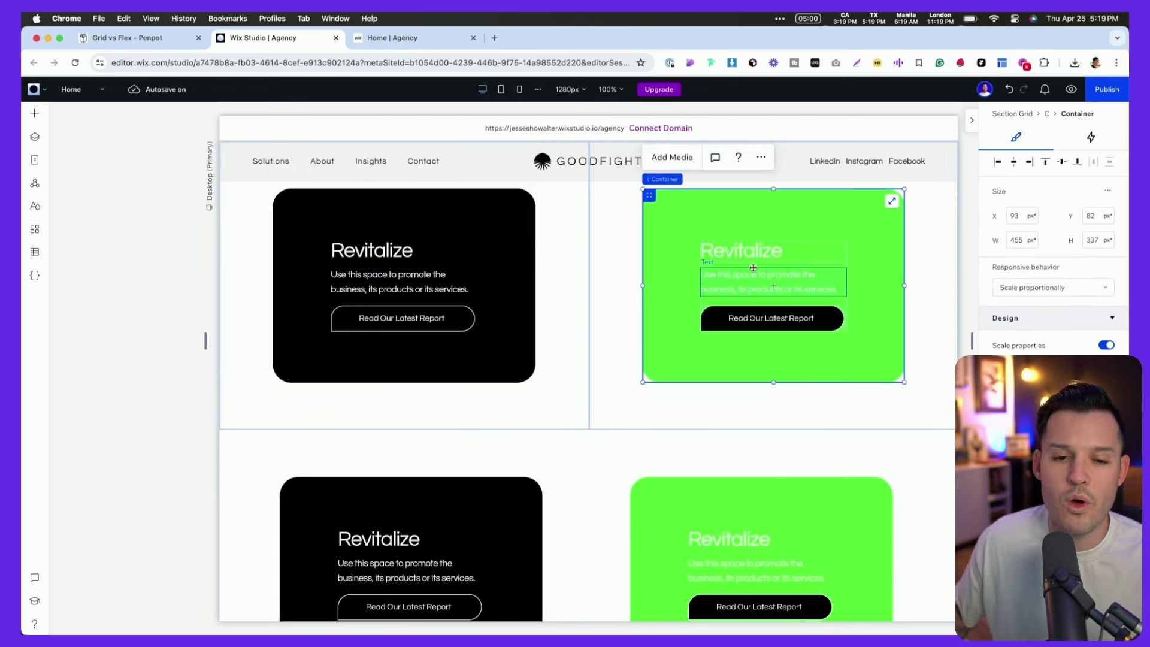
pyautogui.click(611, 266)
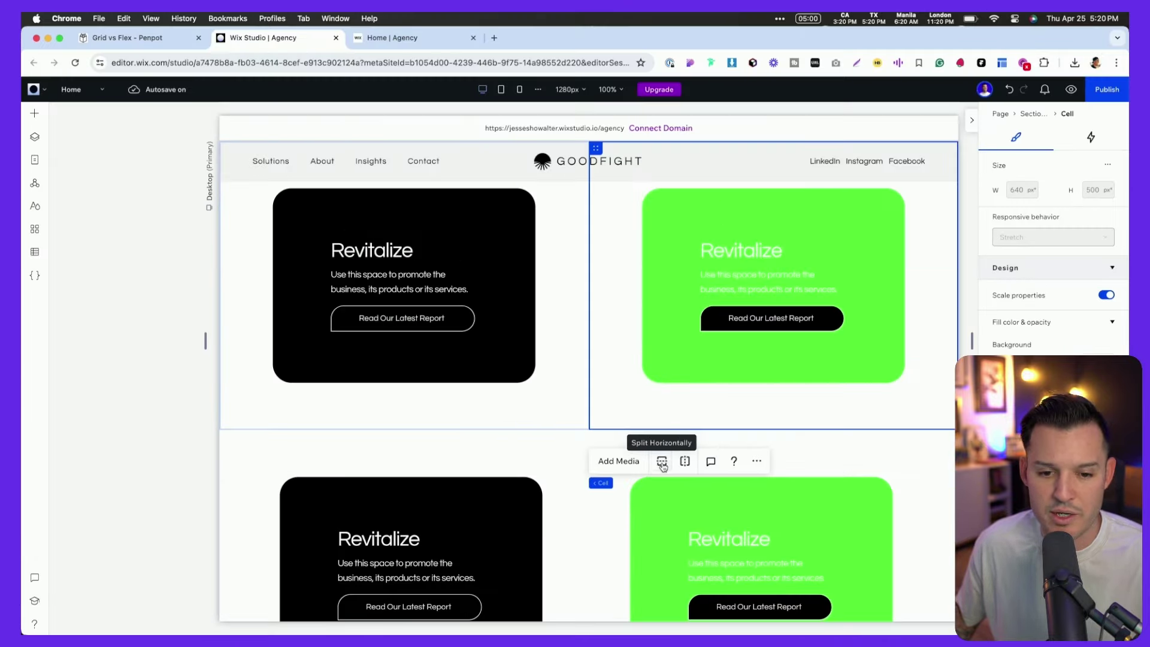
# Step: Split the green card's cell horizontally, then split the lower cell into two columns
pyautogui.click(663, 467)
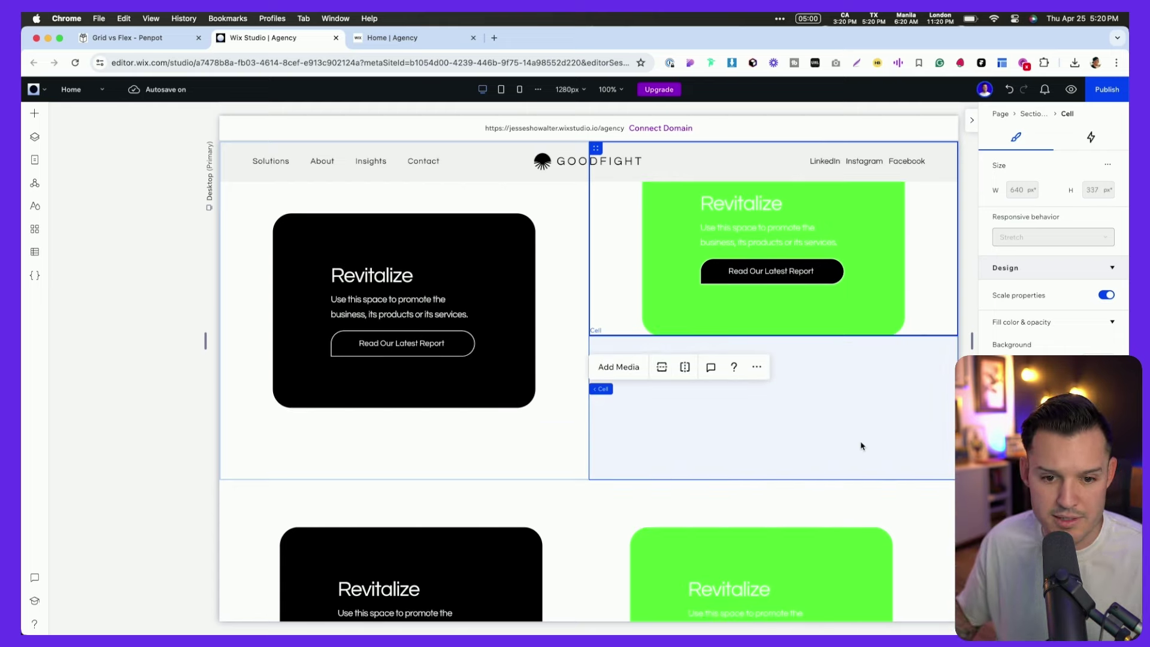
pyautogui.click(798, 424)
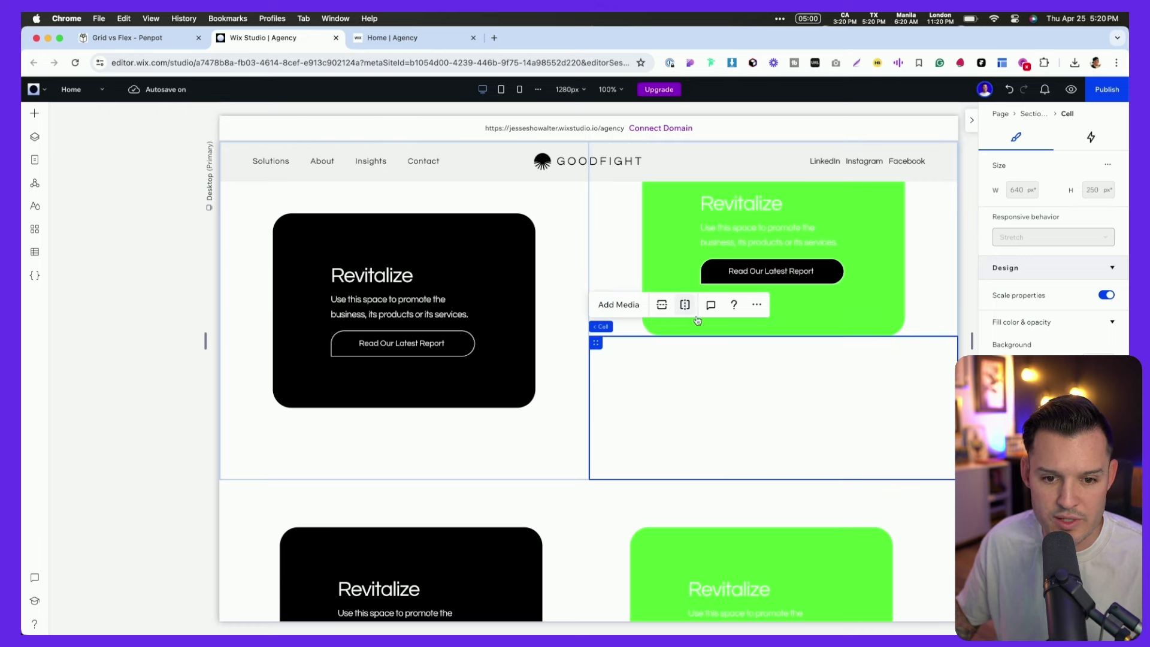
pyautogui.click(896, 279)
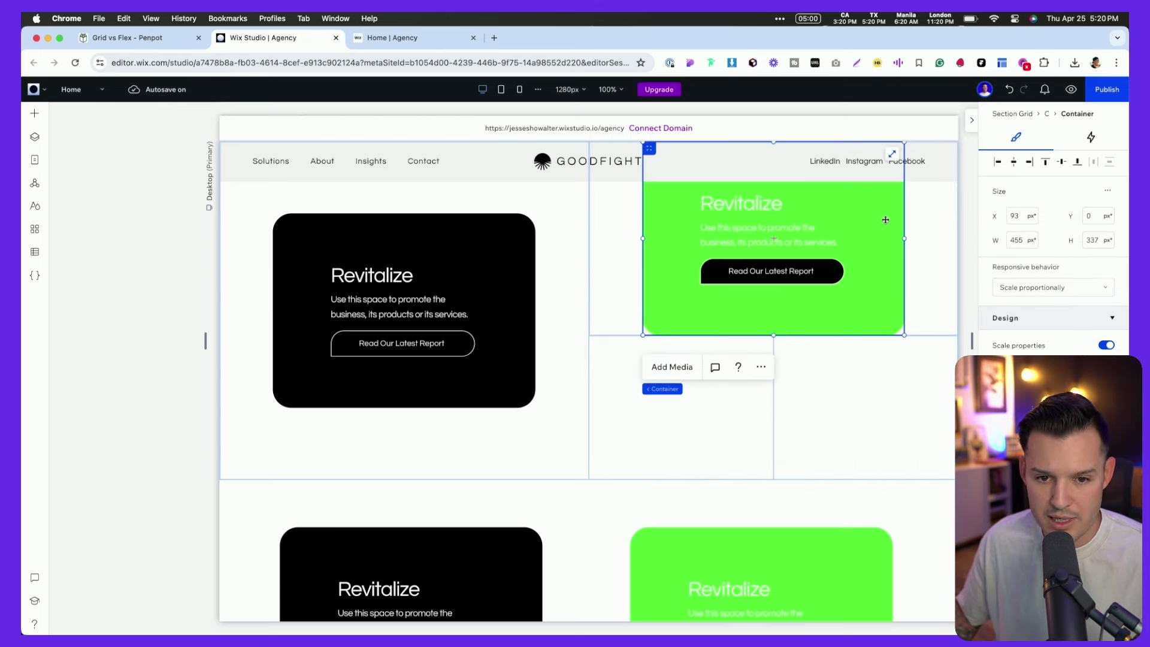
pyautogui.scroll(3, 882, 235)
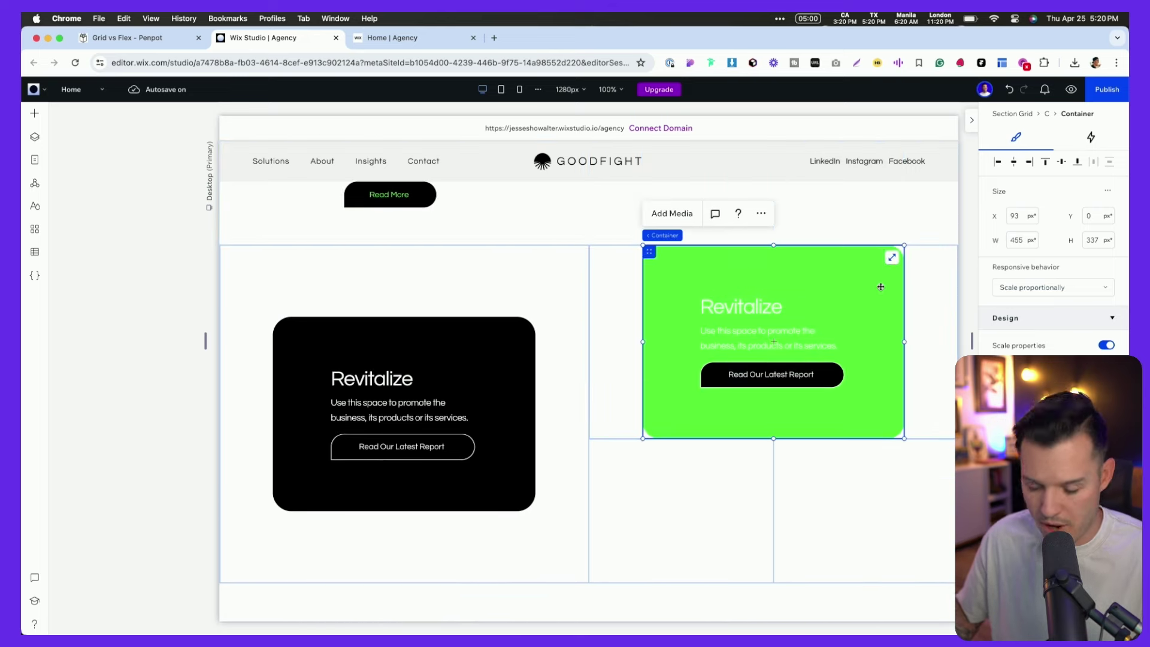
# Step: Paste a fitted green card copy into a small cell, shrink its button, and lower the black card
pyautogui.click(662, 503)
pyautogui.press('super+v')
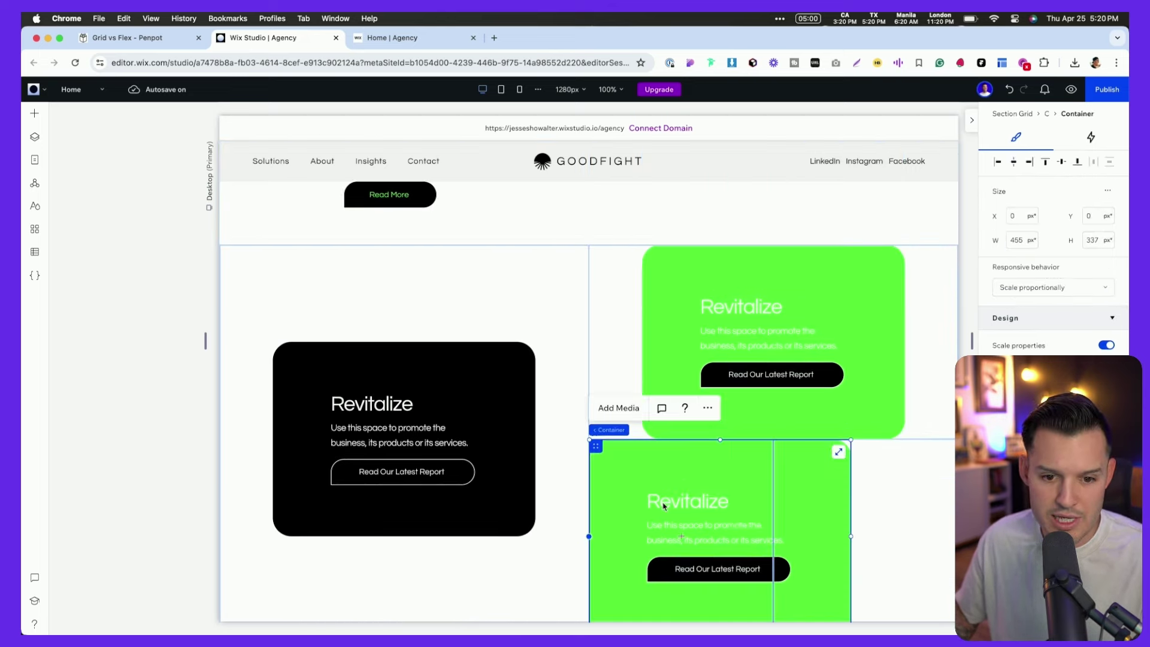
pyautogui.click(838, 352)
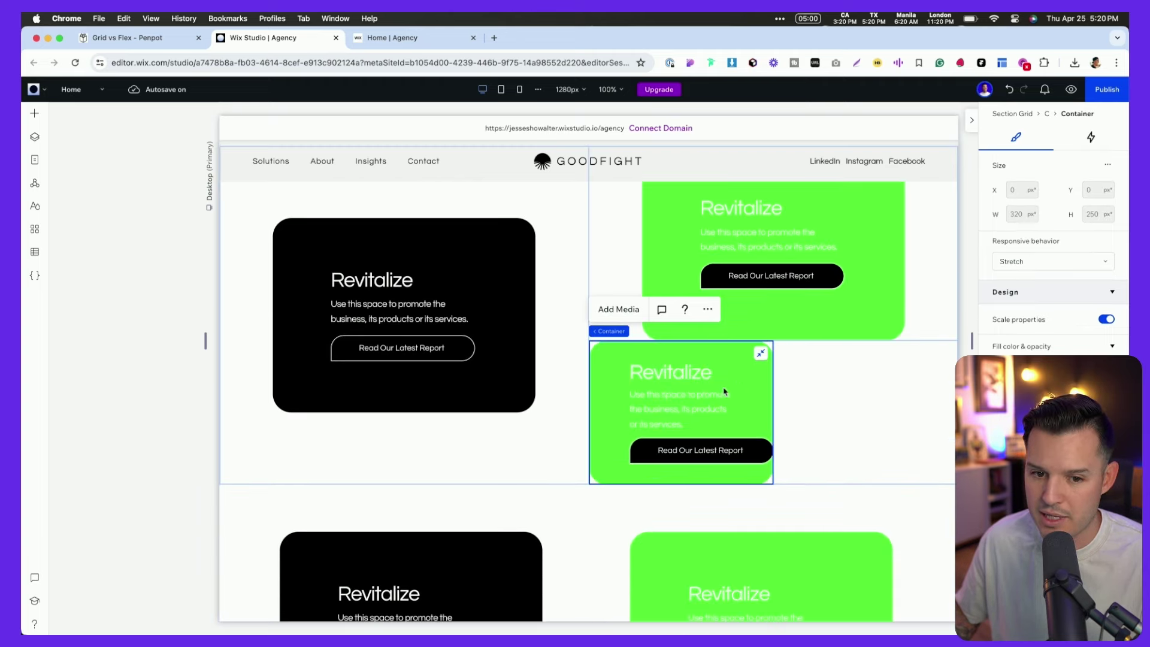
pyautogui.click(738, 451)
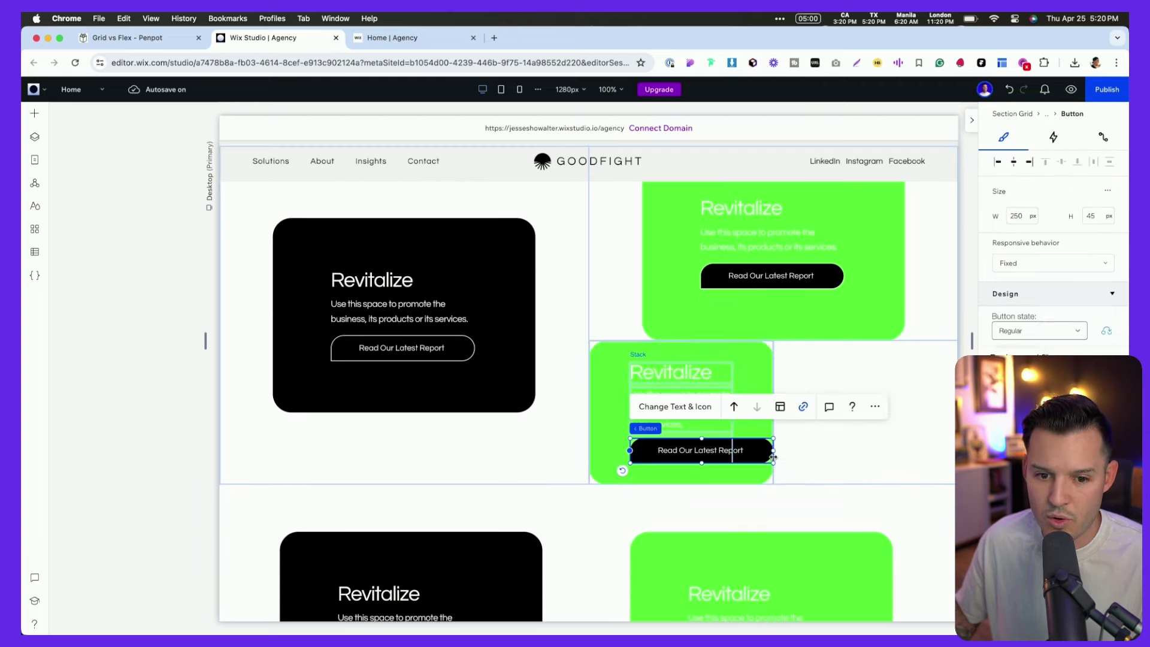
pyautogui.click(762, 451)
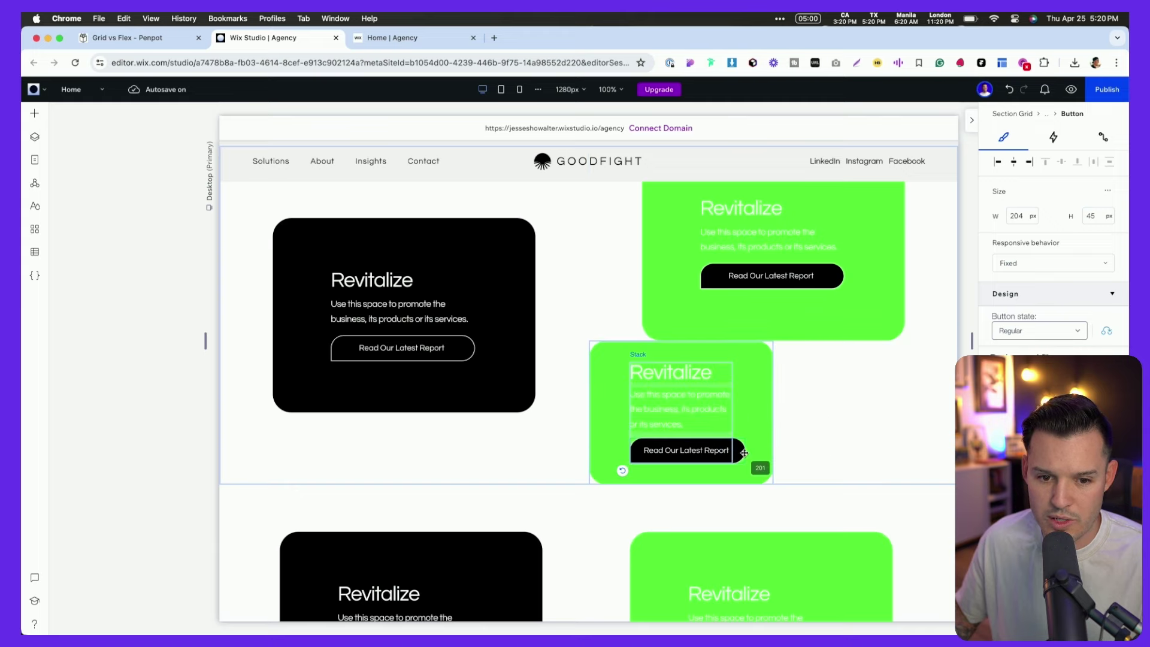
pyautogui.click(762, 358)
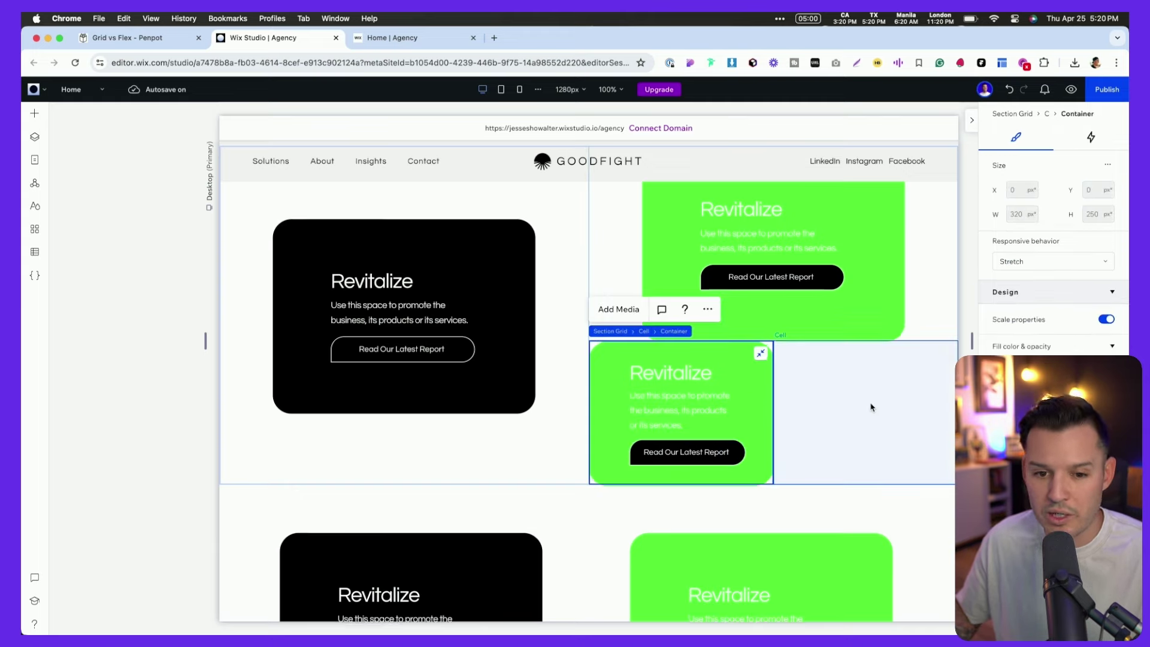
pyautogui.scroll(3, 873, 404)
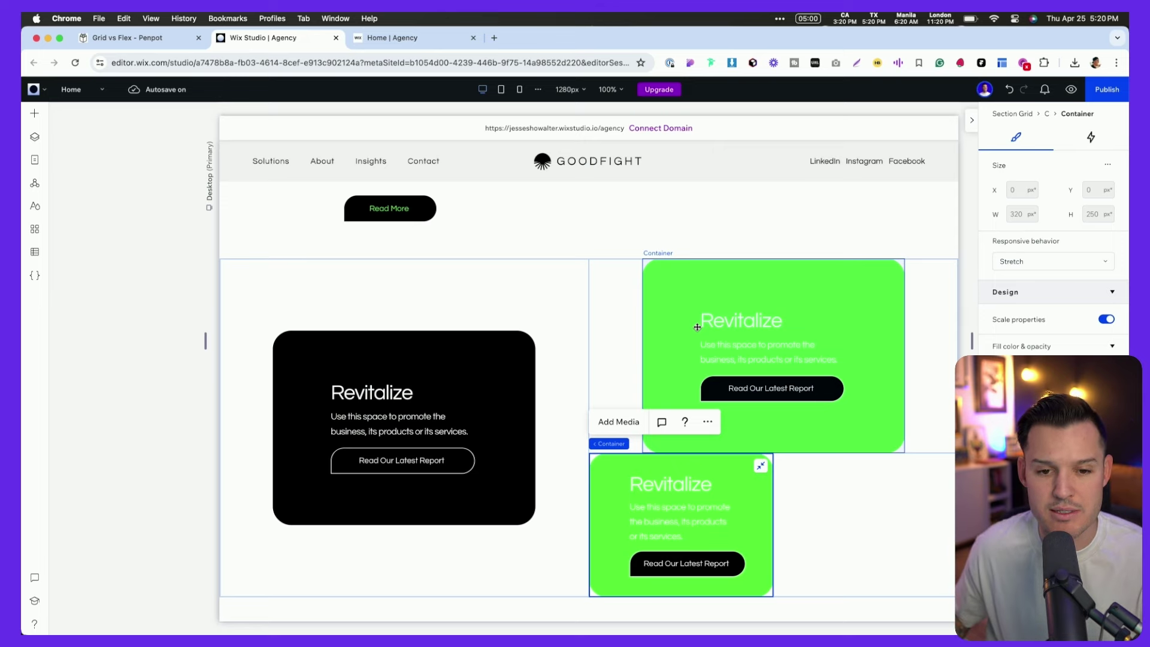
pyautogui.moveTo(496, 365)
pyautogui.mouseDown()
pyautogui.moveTo(421, 318)
pyautogui.moveTo(493, 357)
pyautogui.moveTo(517, 384)
pyautogui.moveTo(499, 370)
pyautogui.mouseUp()
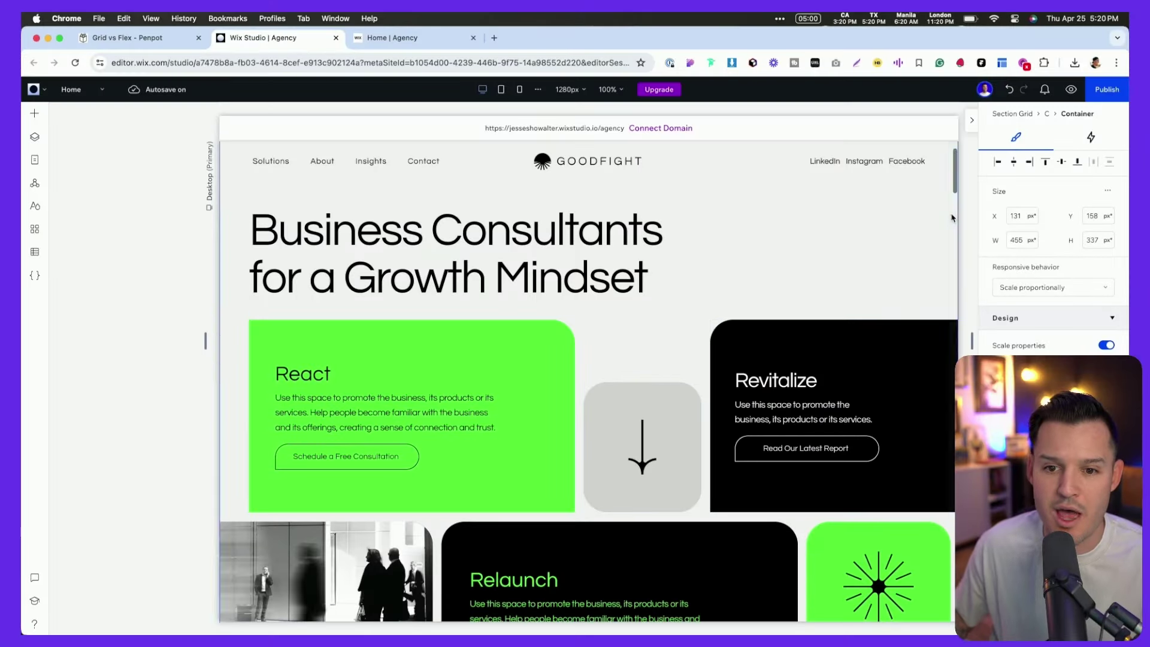
# Step: Hide the properties panel, select the hero Section Grid, and scroll to its card collage
pyautogui.click(971, 120)
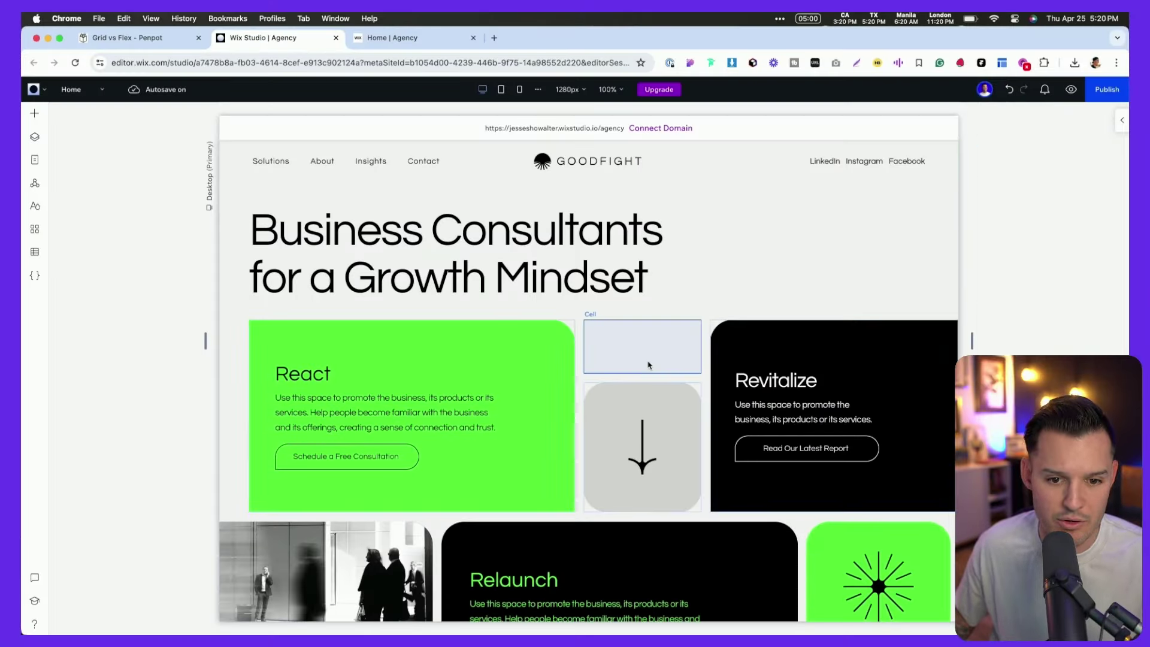
pyautogui.click(231, 342)
pyautogui.scroll(-2, 231, 342)
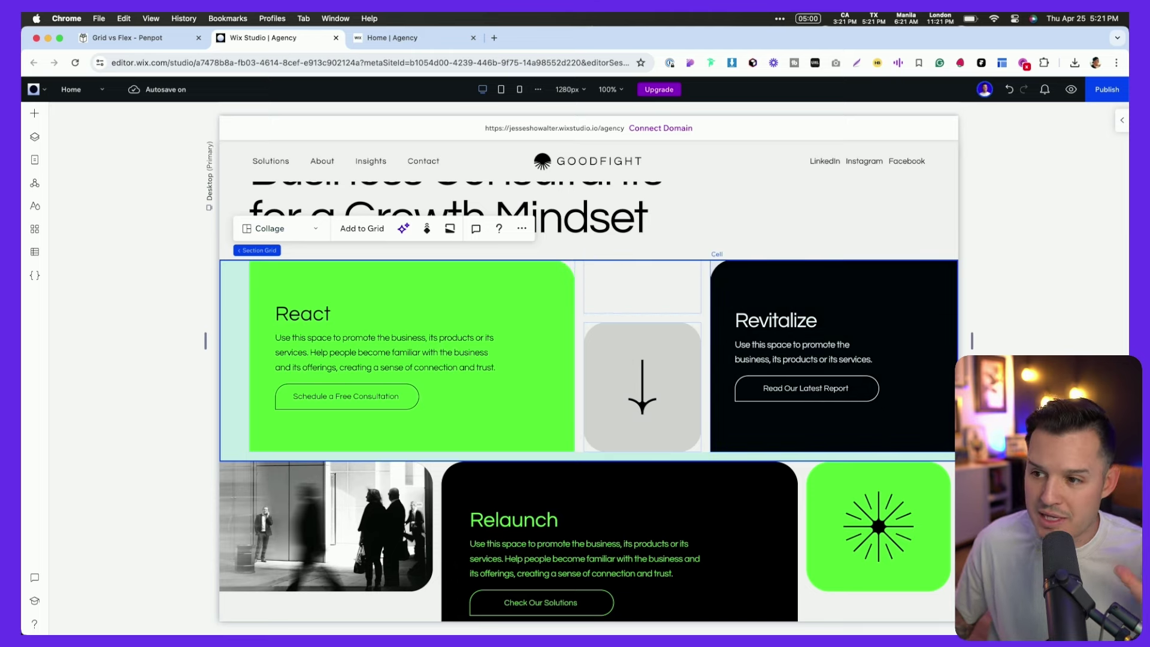
pyautogui.scroll(-3, 547, 392)
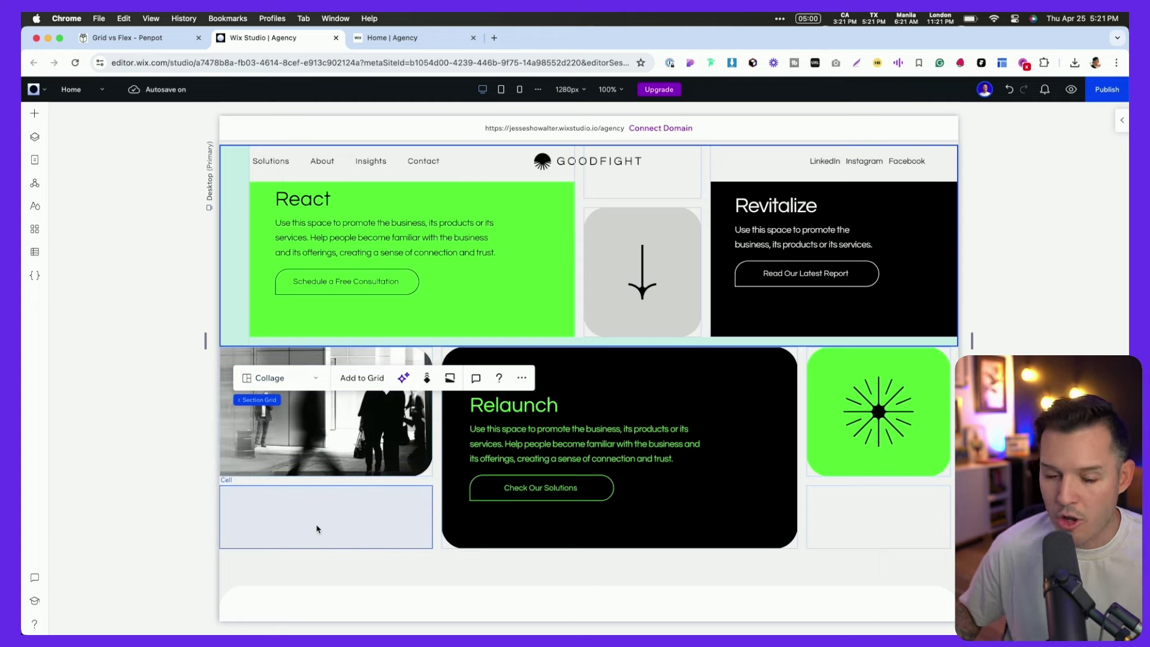
# Step: Switch to the Home | Agency live site and scroll to the React, Revitalize and Relaunch cards
pyautogui.click(419, 37)
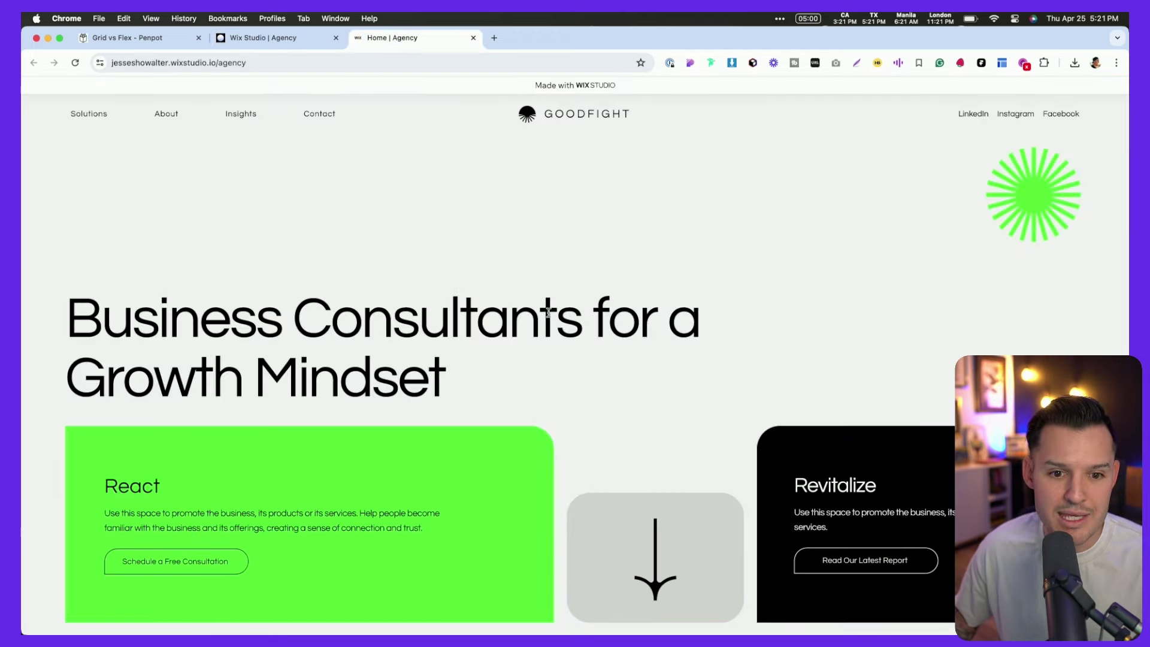
pyautogui.scroll(-5, 544, 317)
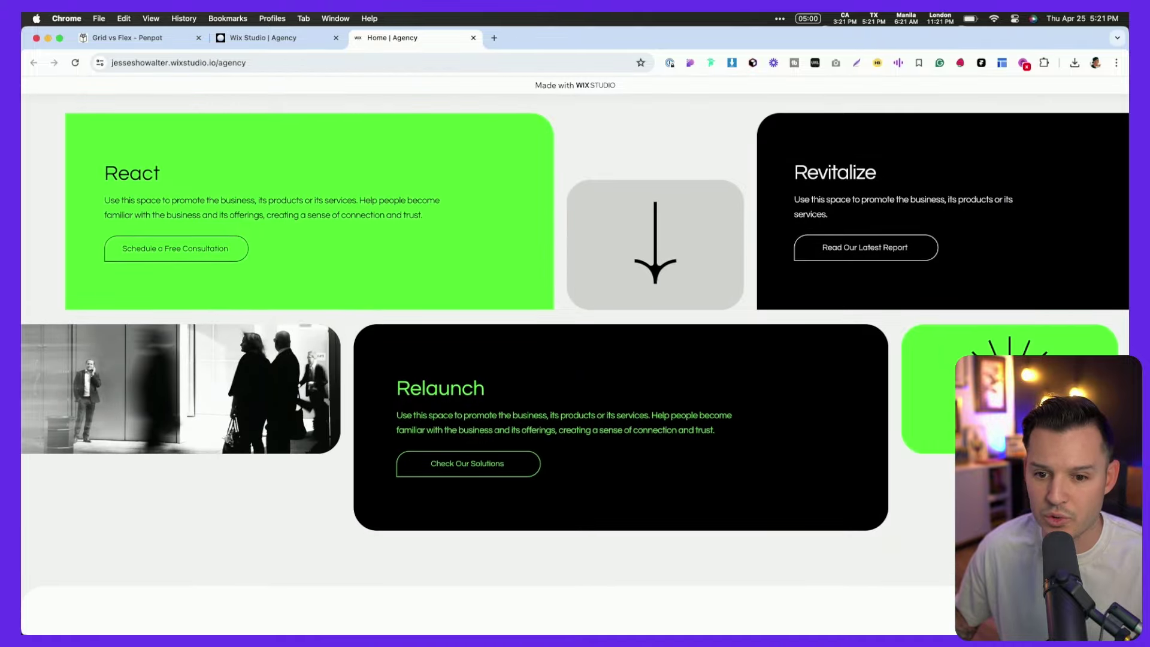